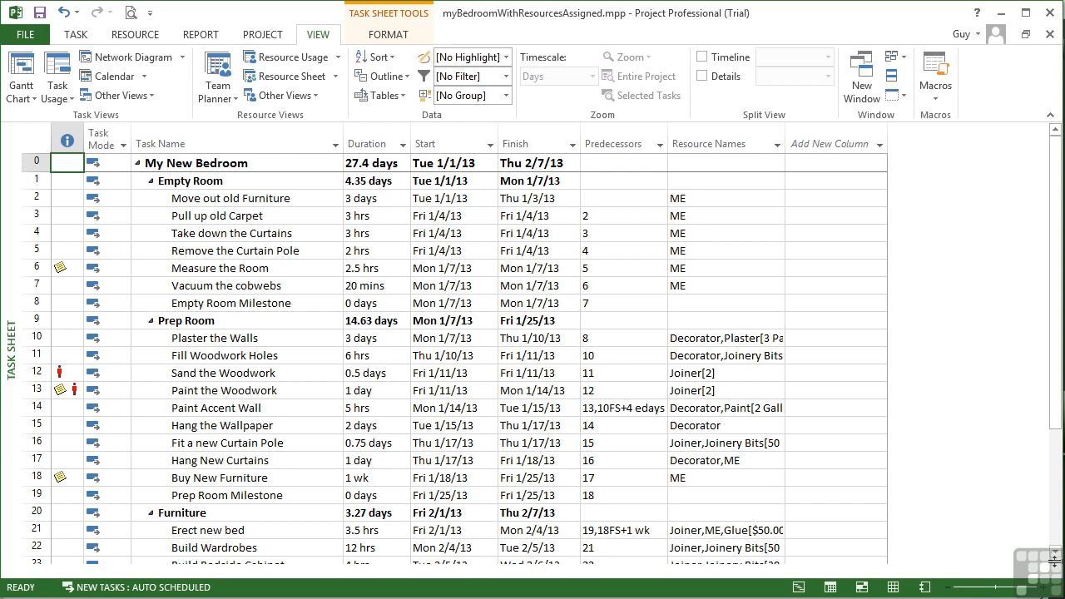
# Split the task sheet to show the Task Form beneath it and remove the split, twice
pyautogui.doubleClick(1056, 568)
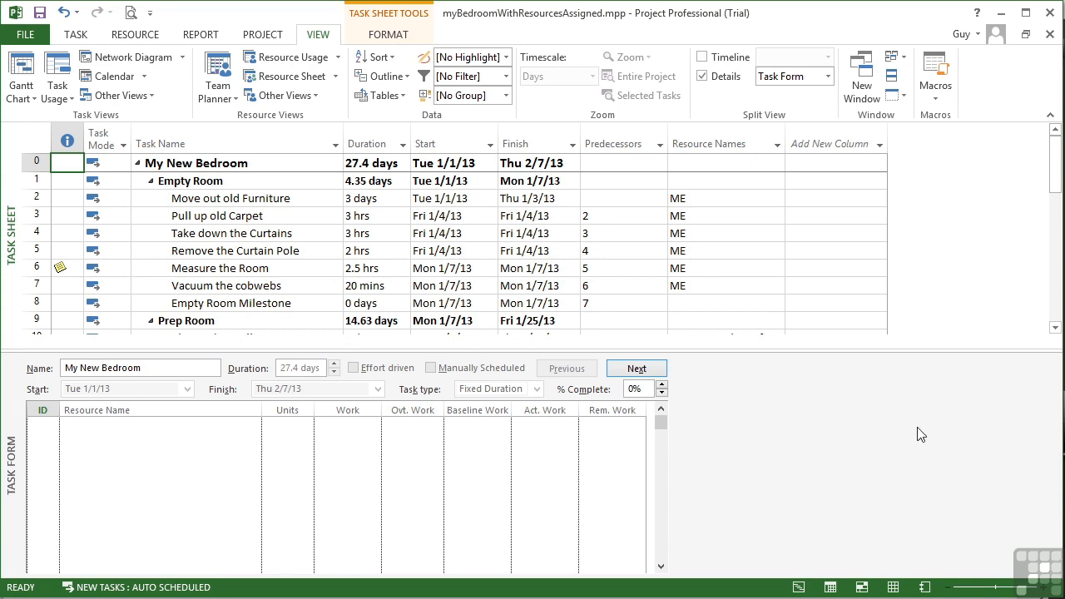
pyautogui.doubleClick(909, 350)
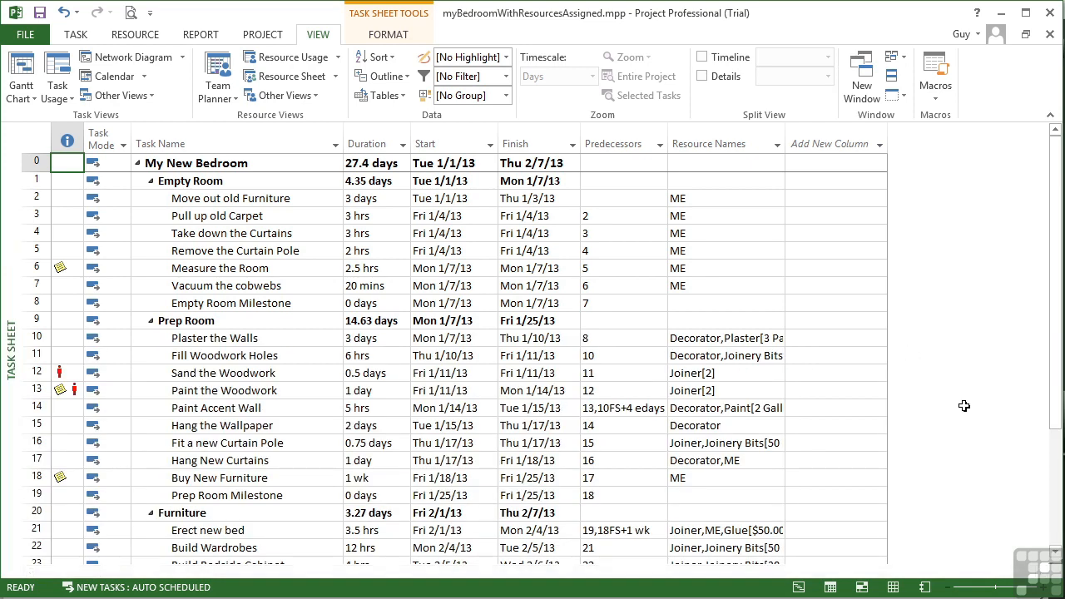
pyautogui.moveTo(1054, 556); pyautogui.dragTo(1024, 376)
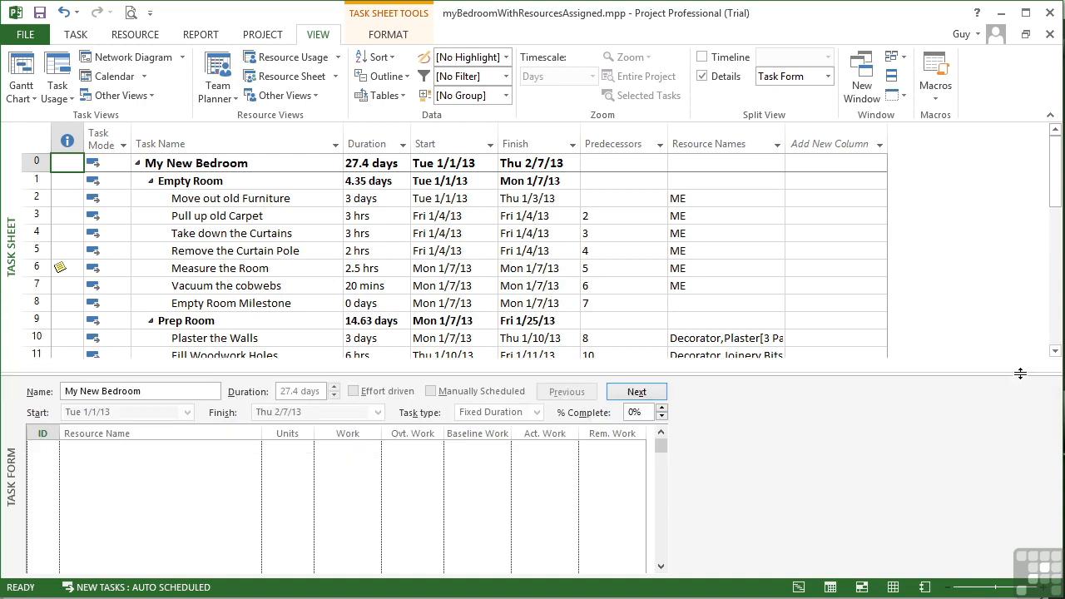
pyautogui.doubleClick(1028, 385)
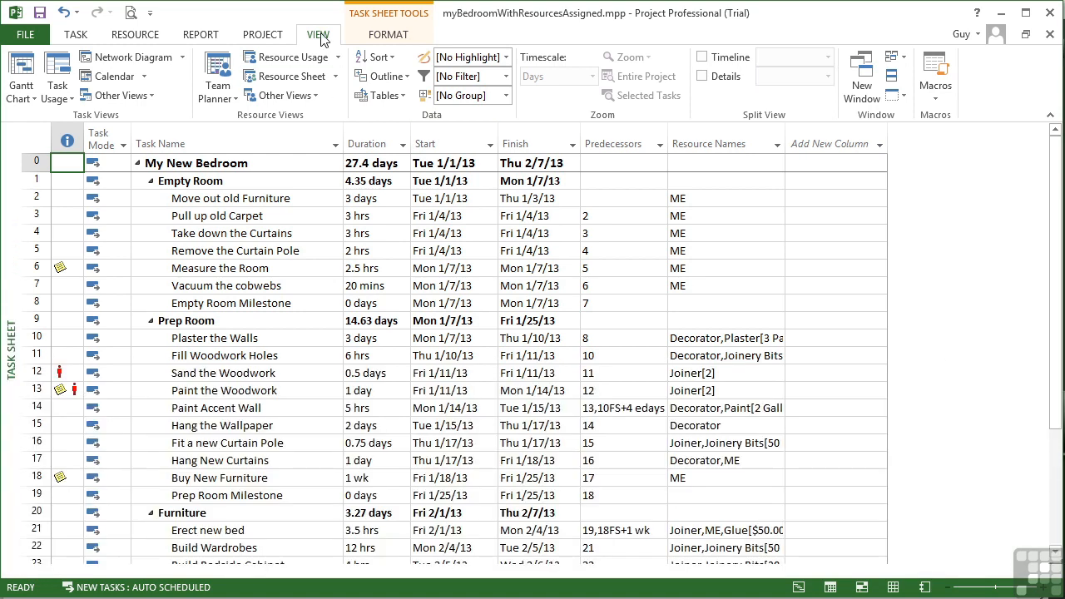
# Show the Task Form details below the task sheet for the Take down the Curtains task
pyautogui.click(702, 77)
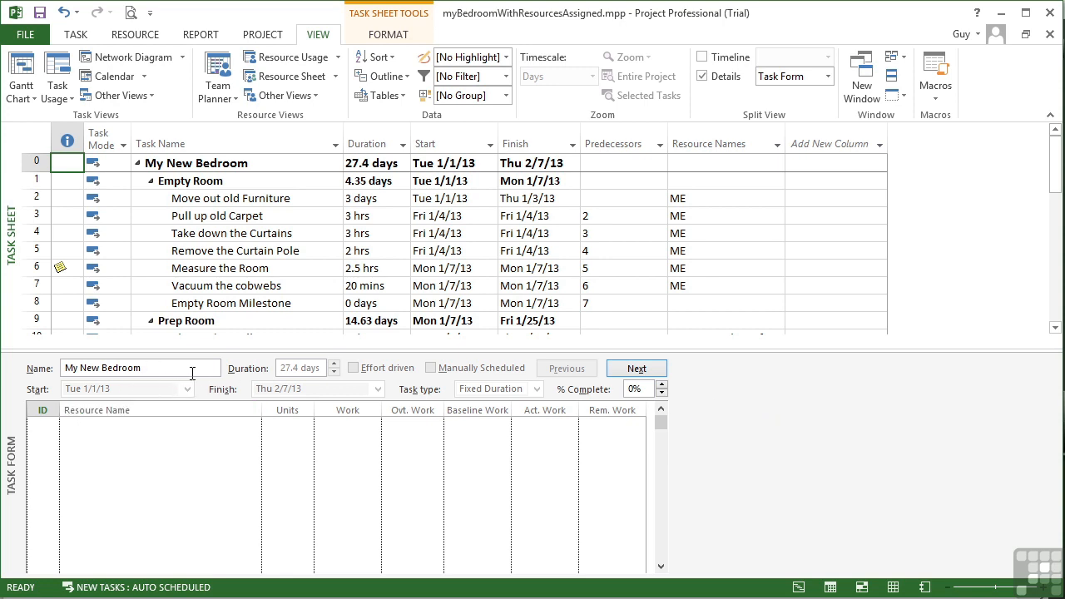
pyautogui.click(230, 233)
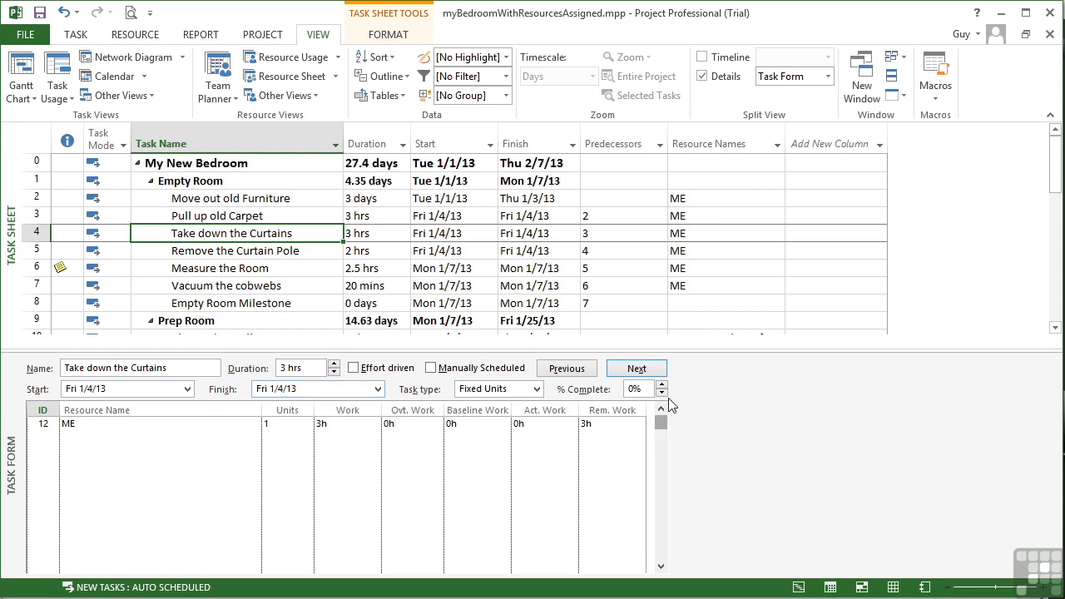
# Step through the following tasks up to Sand the Woodwork, examining each one's resource work details in the Task Form
pyautogui.click(639, 371)
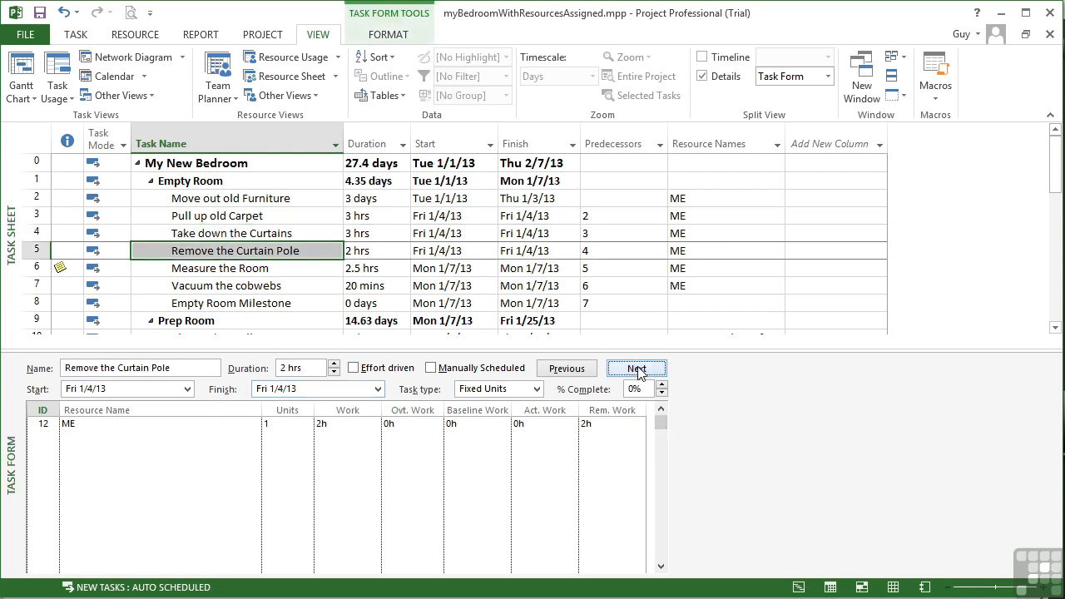
pyautogui.click(638, 370)
pyautogui.click(636, 370)
pyautogui.click(635, 371)
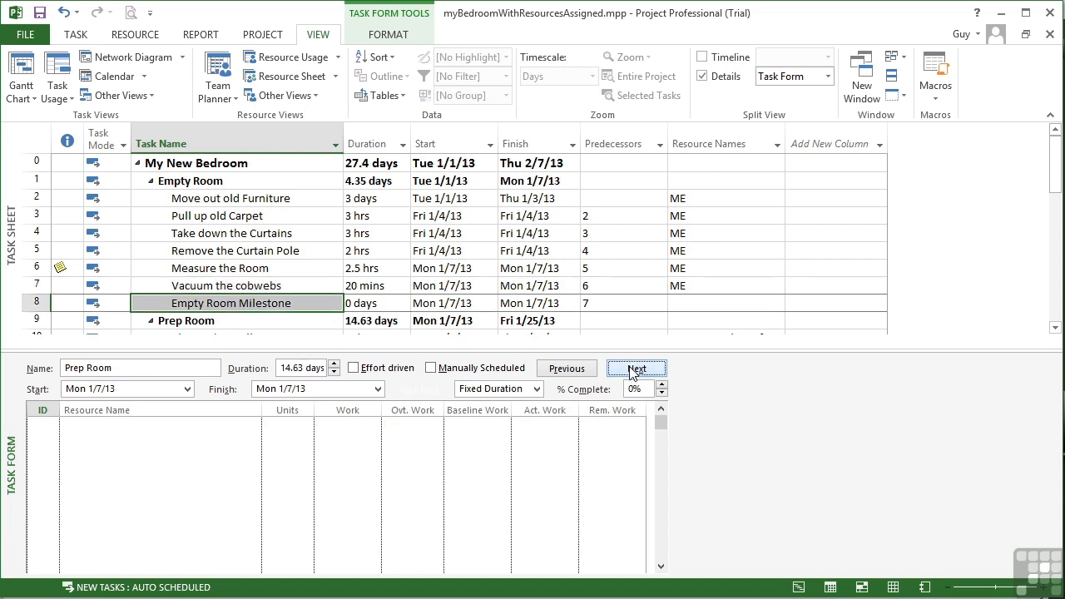
pyautogui.click(637, 370)
pyautogui.click(636, 370)
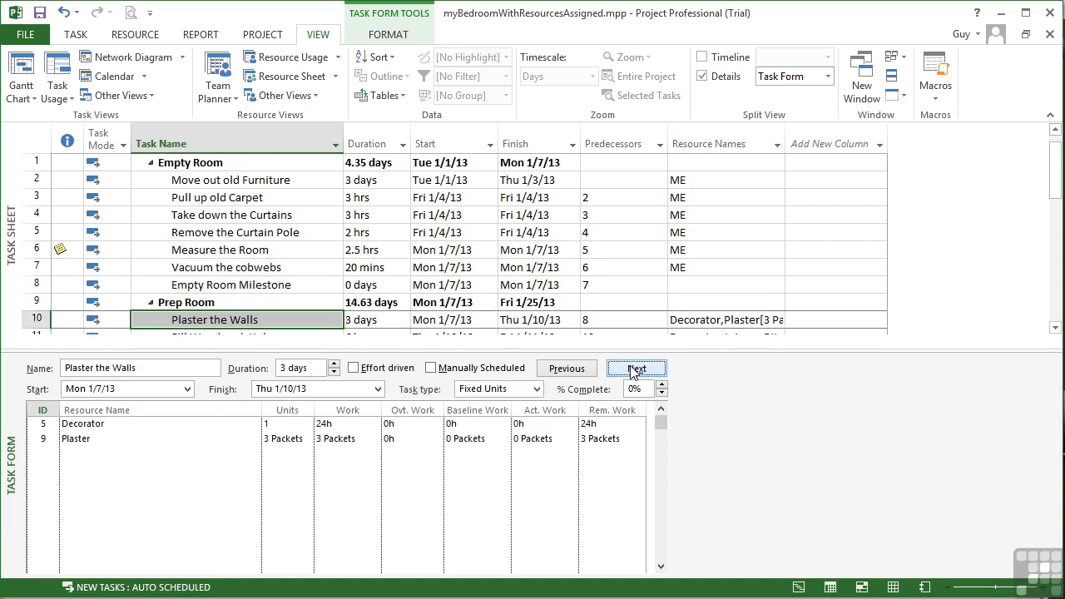
pyautogui.click(637, 370)
pyautogui.click(636, 371)
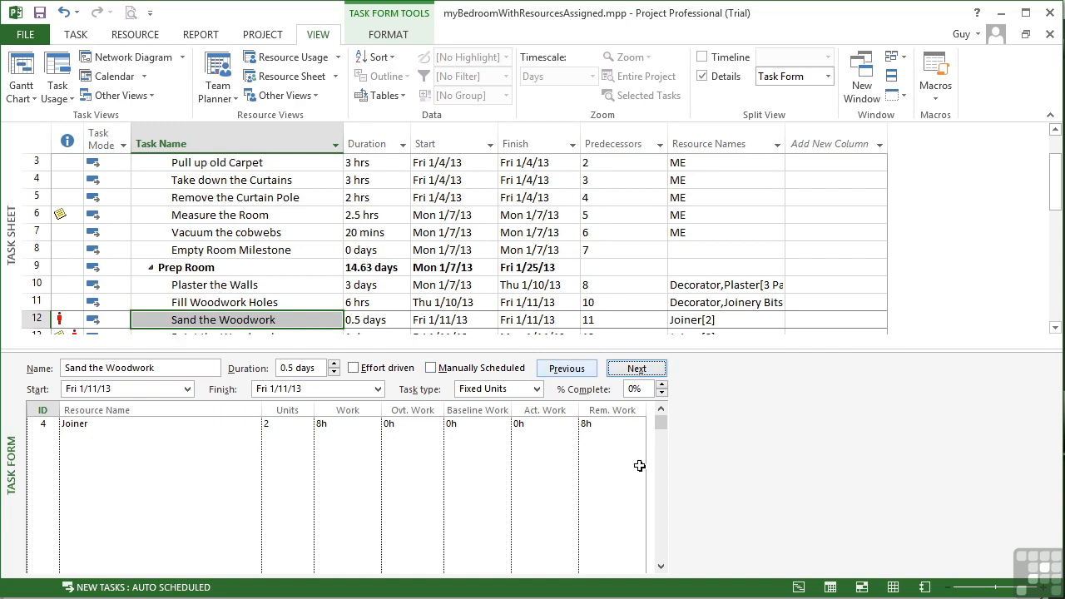
# Switch the Task Form to Cost details and examine the resource costs of Plaster the Walls
pyautogui.rightClick(799, 426)
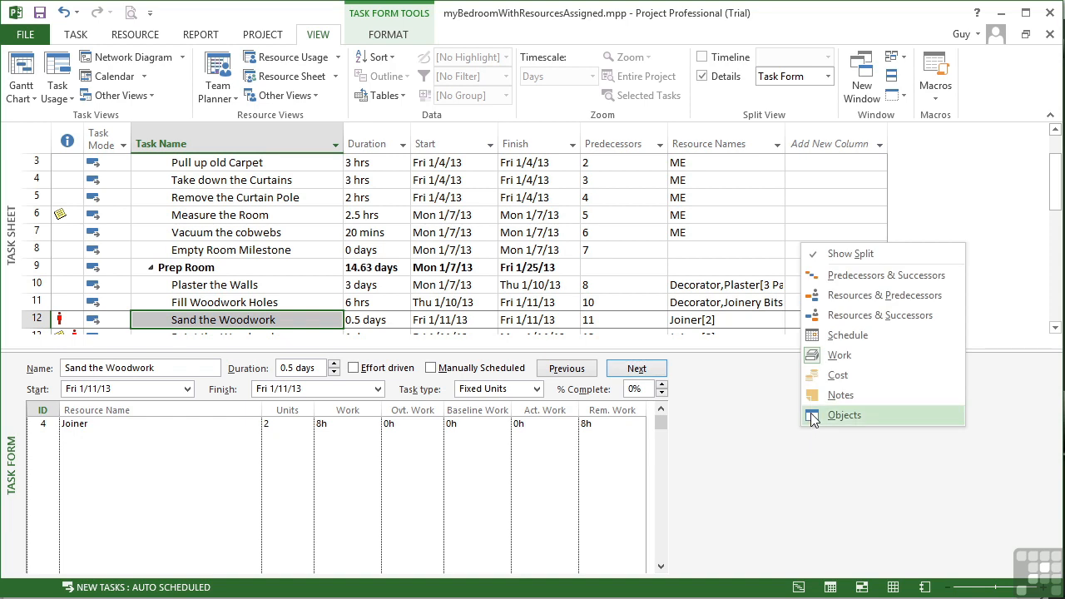
pyautogui.click(838, 377)
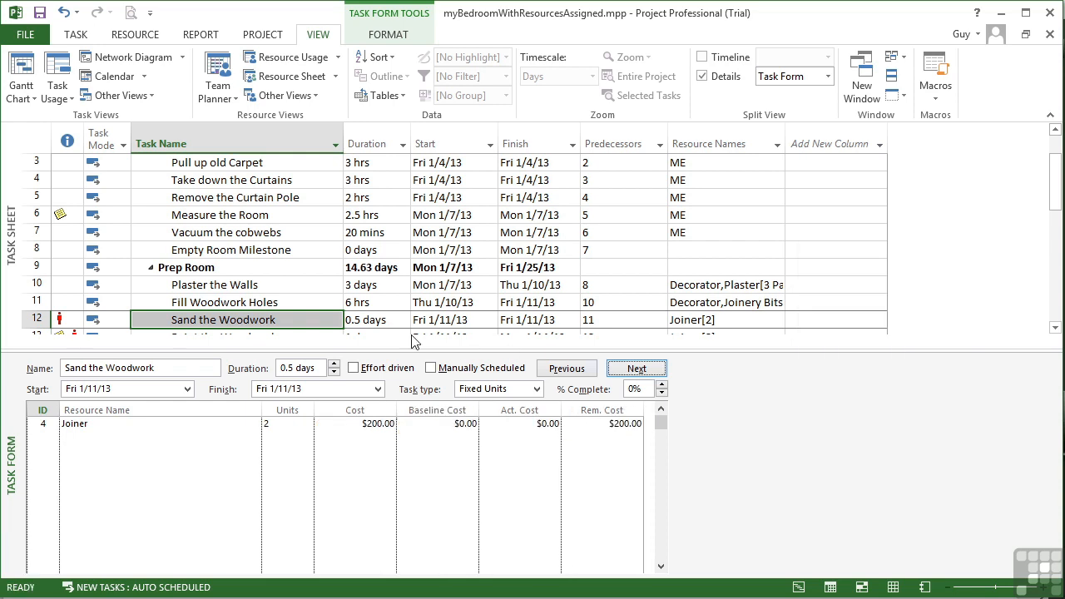
pyautogui.click(258, 285)
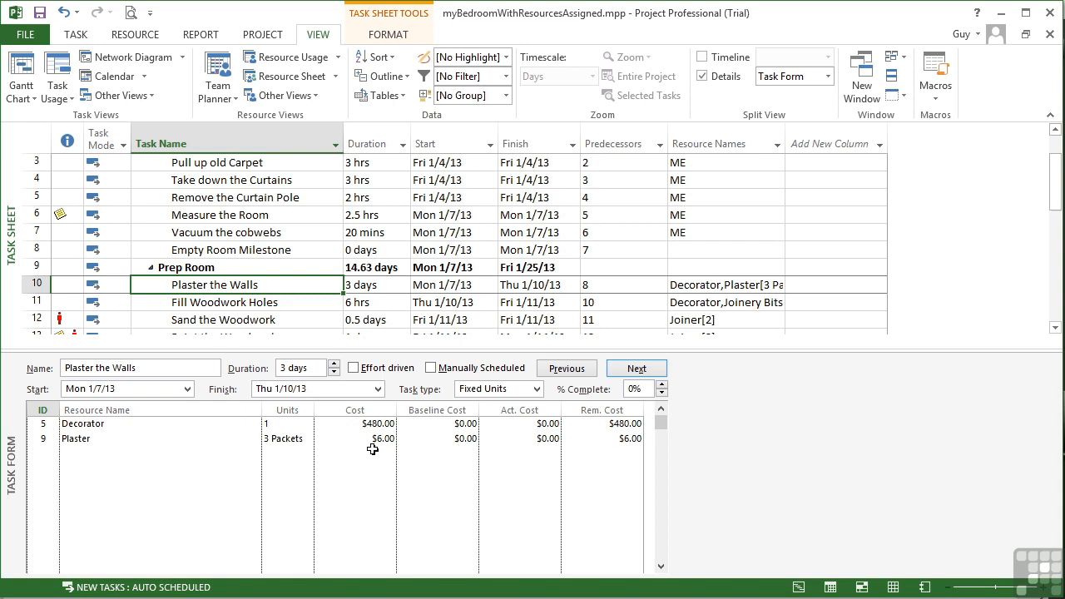
# Show Predecessors & Successors in the Task Form and step through the tasks to Hang the Wallpaper, returning to Paint Accent Wall
pyautogui.rightClick(833, 429)
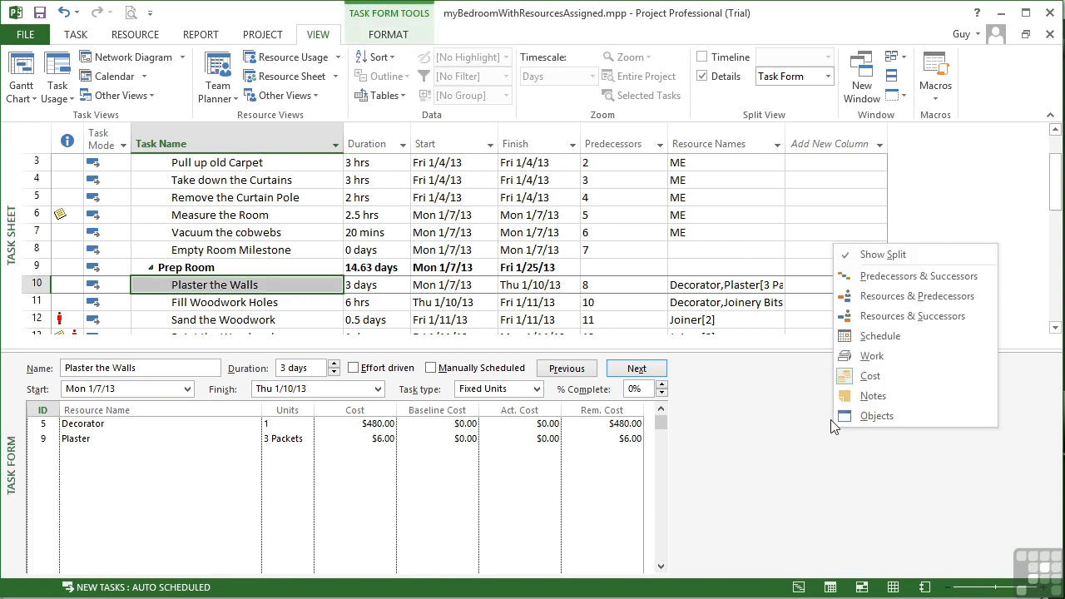
pyautogui.click(887, 284)
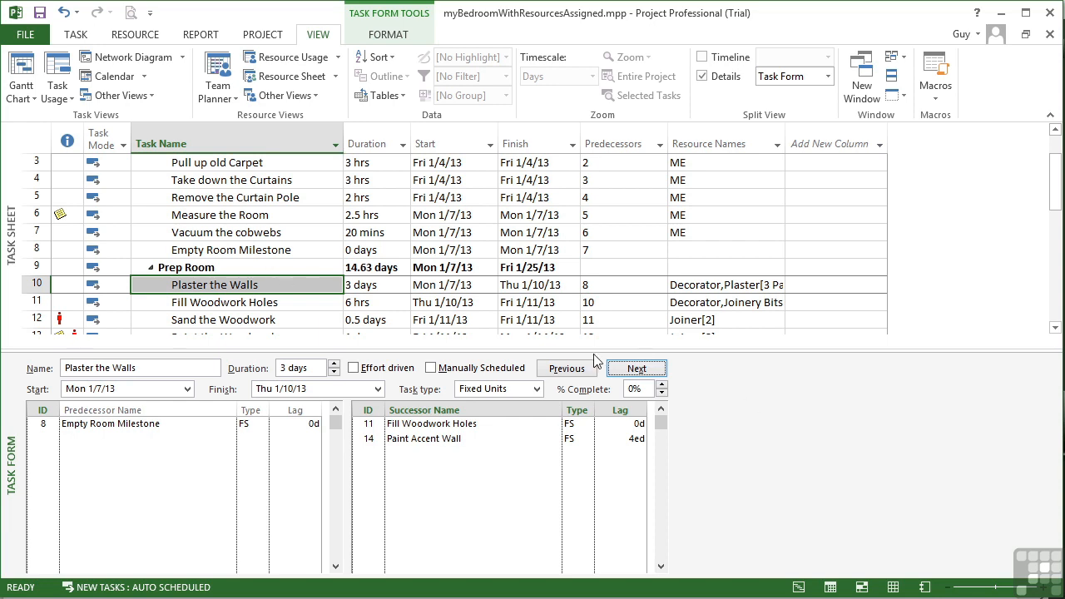
pyautogui.click(636, 371)
pyautogui.click(637, 371)
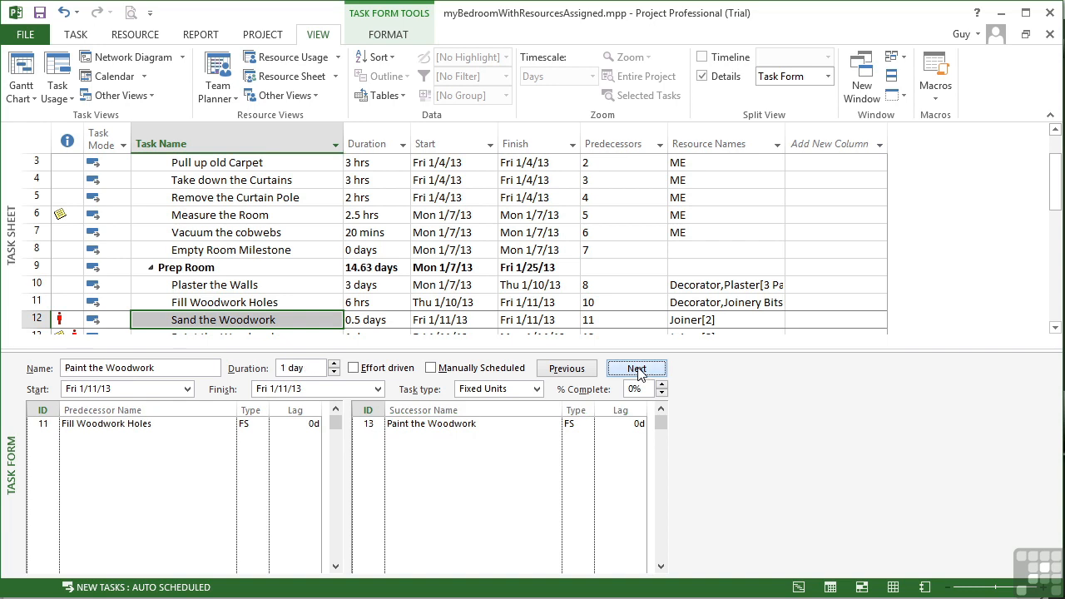
pyautogui.click(637, 371)
pyautogui.click(638, 370)
pyautogui.click(637, 371)
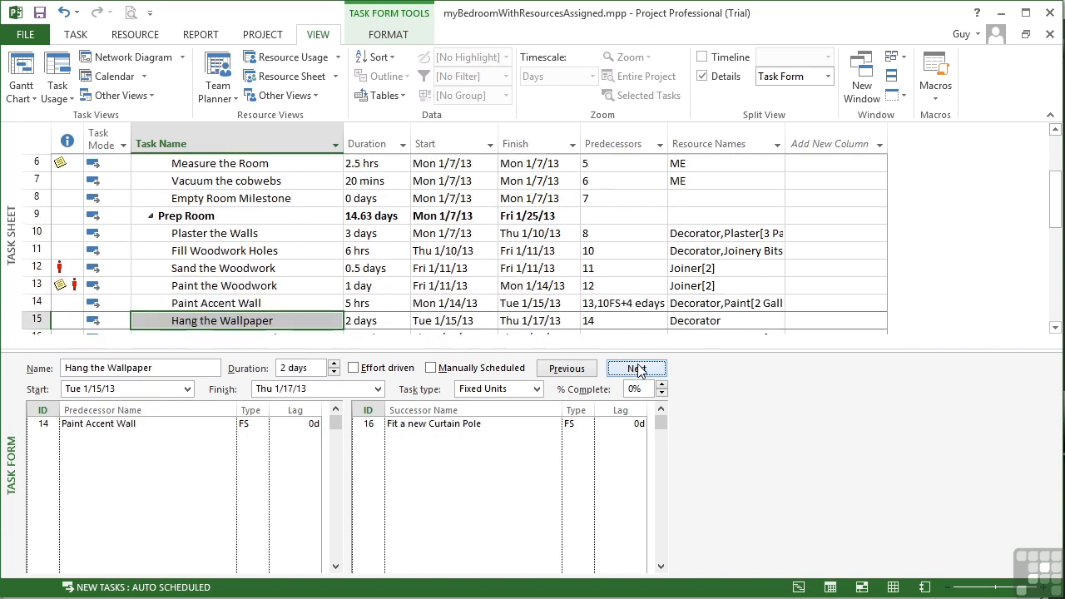
pyautogui.click(566, 368)
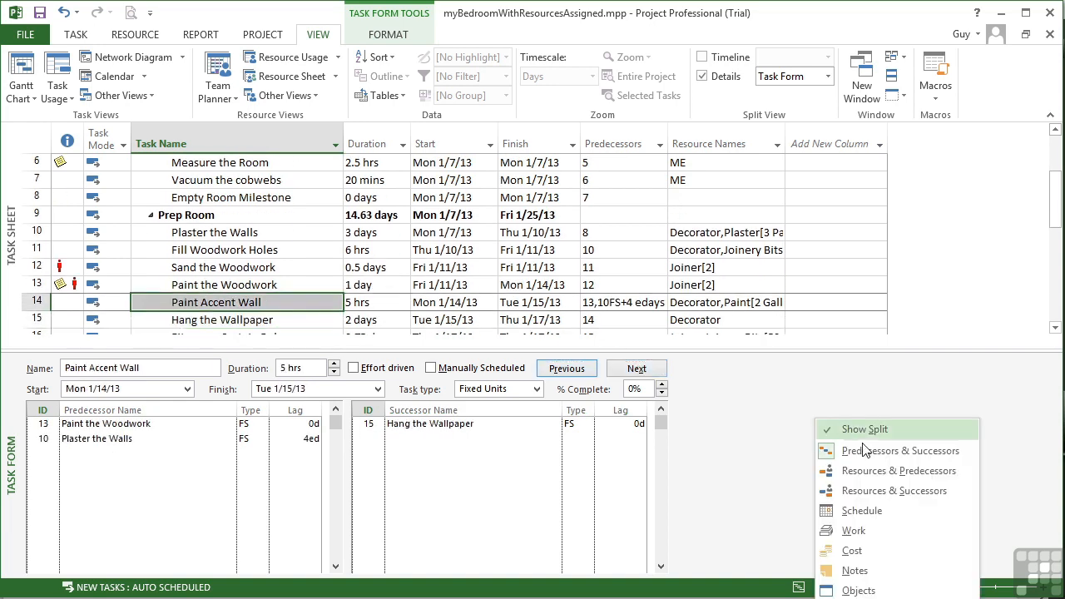
# Show Resources & Predecessors for Paint Accent Wall and view the available predecessor and resource choices without adding any
pyautogui.click(868, 473)
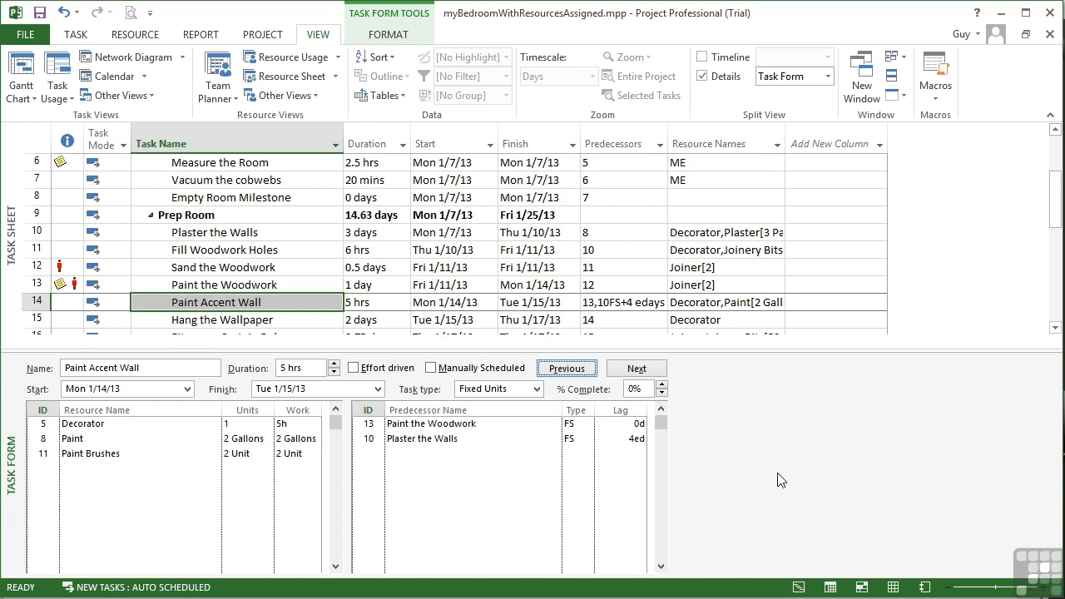
pyautogui.click(502, 452)
pyautogui.click(555, 457)
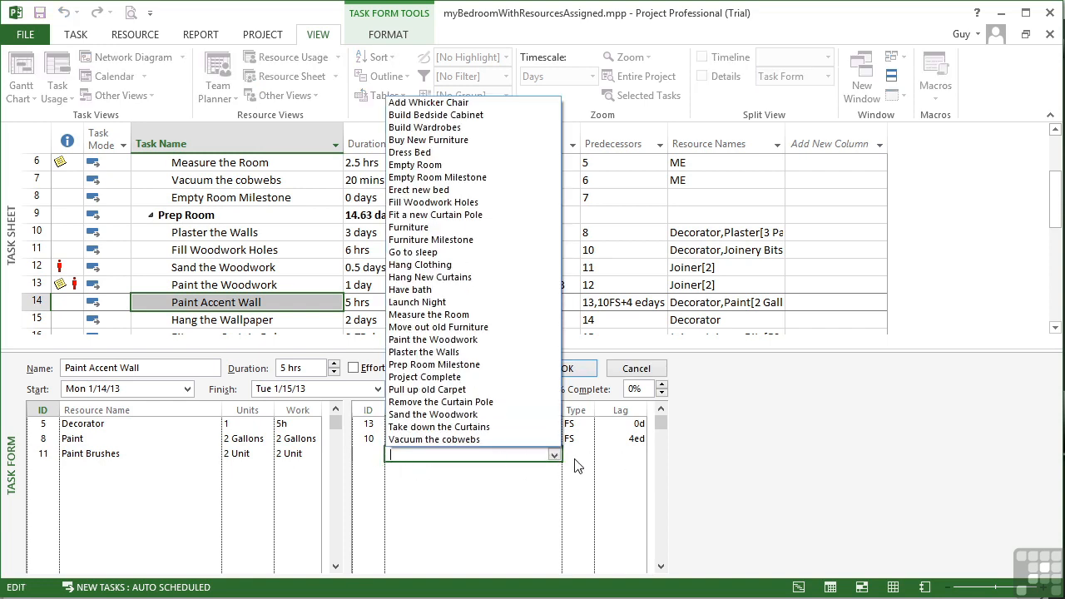
pyautogui.click(574, 460)
pyautogui.click(150, 468)
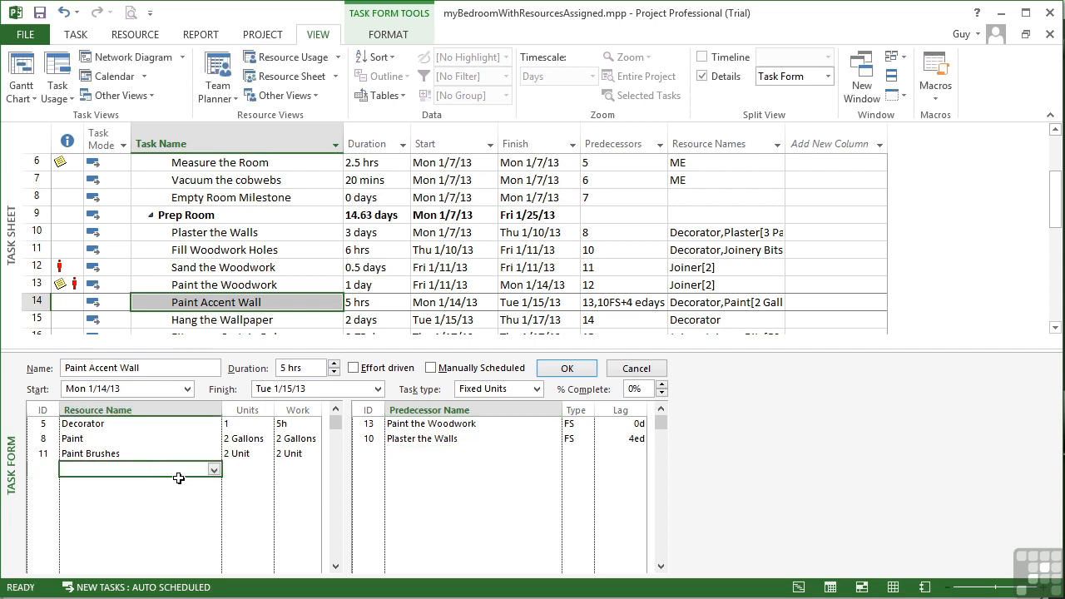
pyautogui.click(214, 470)
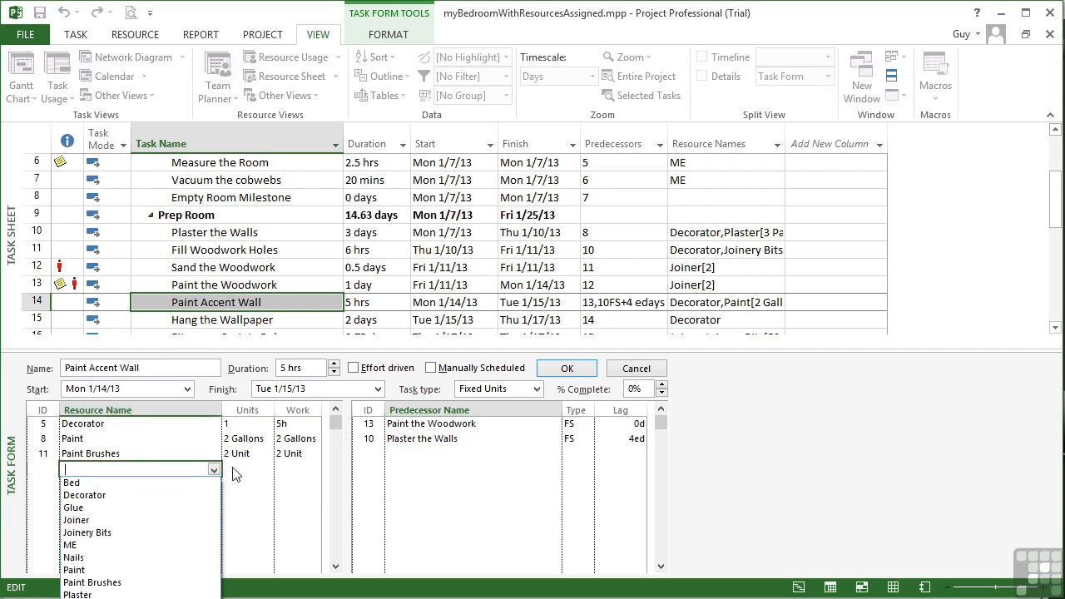
pyautogui.click(236, 469)
# Show in turn the Schedule and Notes details of Paint Accent Wall in the Task Form
pyautogui.rightClick(846, 436)
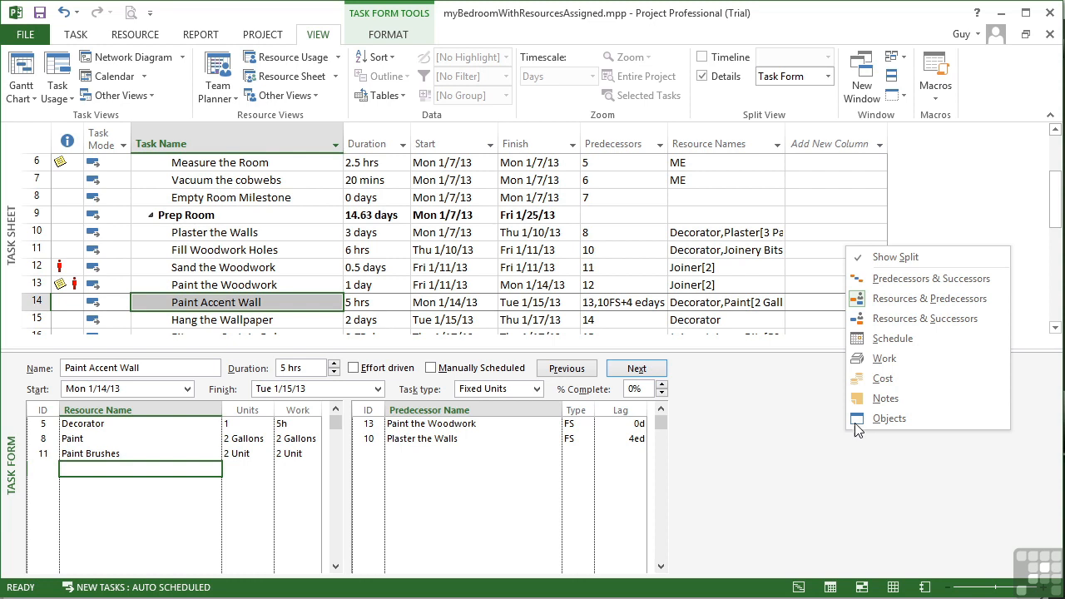
pyautogui.click(890, 341)
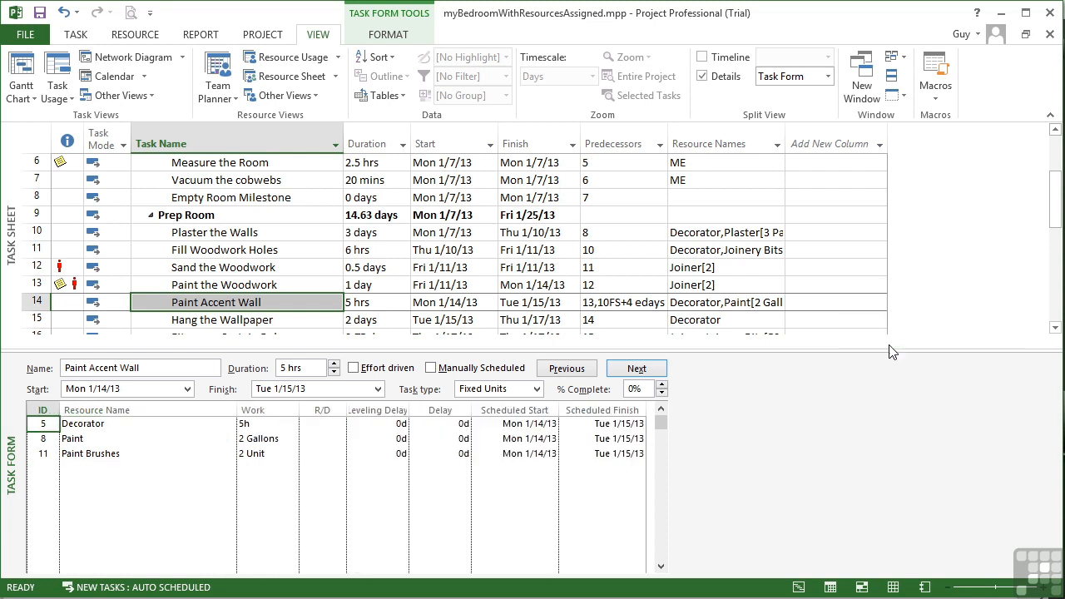
pyautogui.rightClick(852, 425)
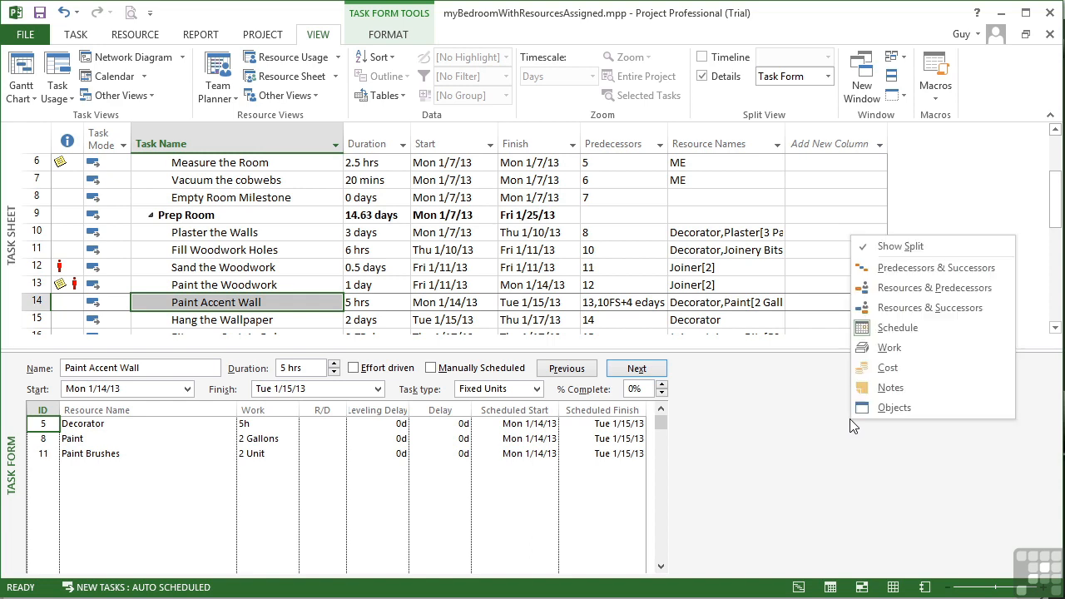
pyautogui.click(890, 388)
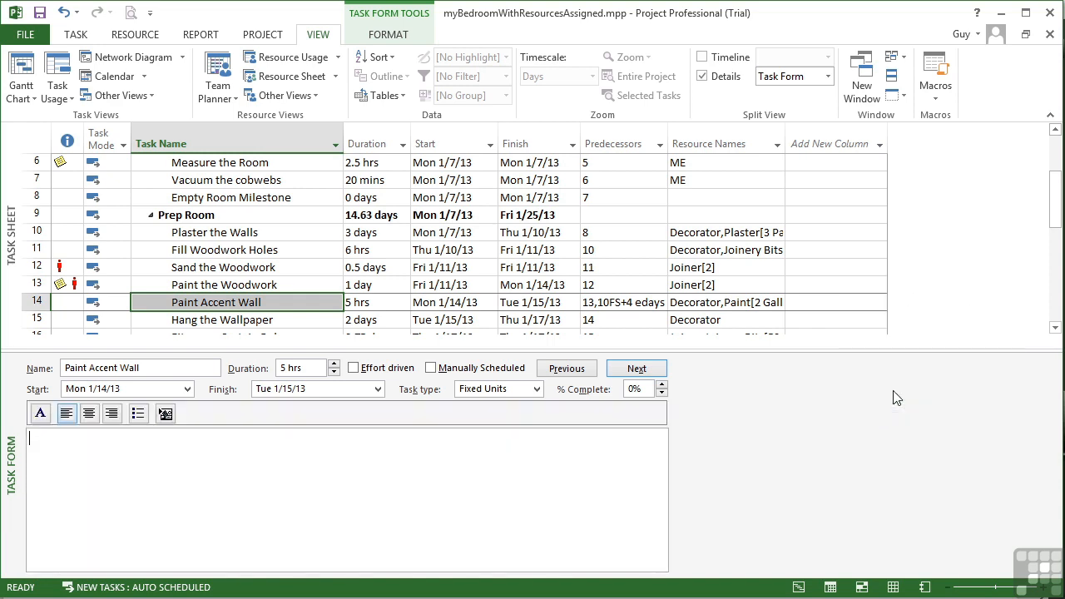
# Go up through the earlier tasks to Measure the Room and read its note in the Task Form
pyautogui.rightClick(885, 464)
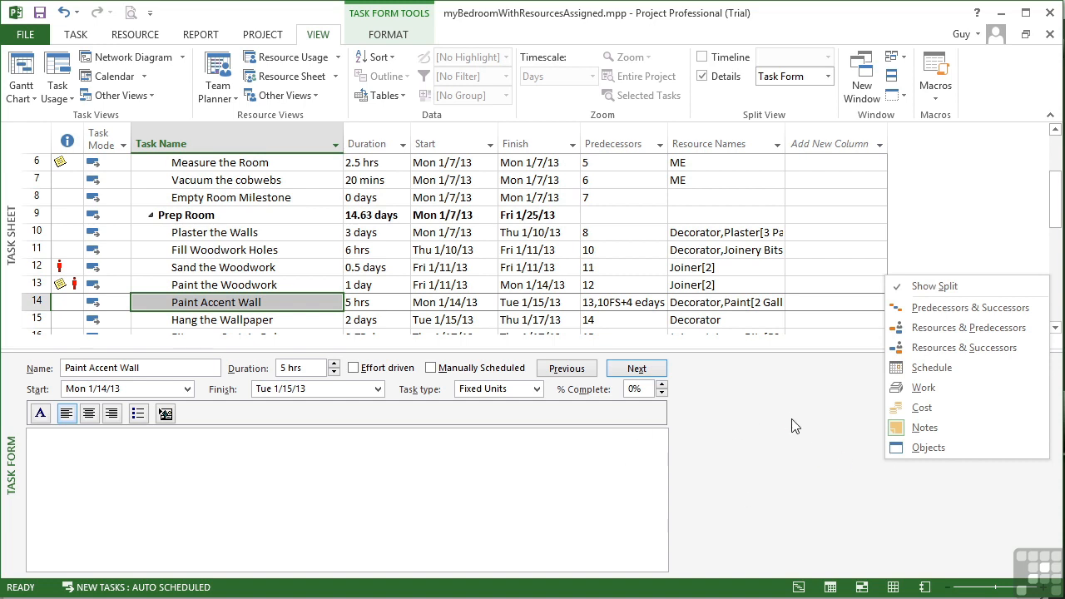
pyautogui.click(263, 273)
pyautogui.click(264, 267)
pyautogui.click(266, 249)
pyautogui.click(261, 232)
pyautogui.click(245, 164)
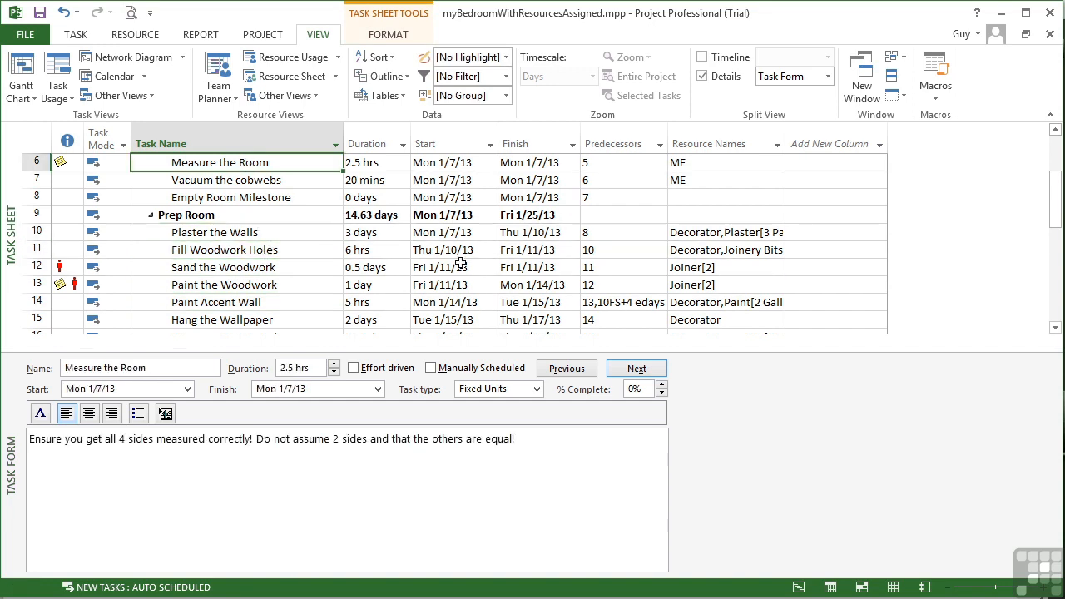
# View the Objects details of Measure the Room and return the Task Form to Cost details
pyautogui.rightClick(824, 423)
pyautogui.click(869, 410)
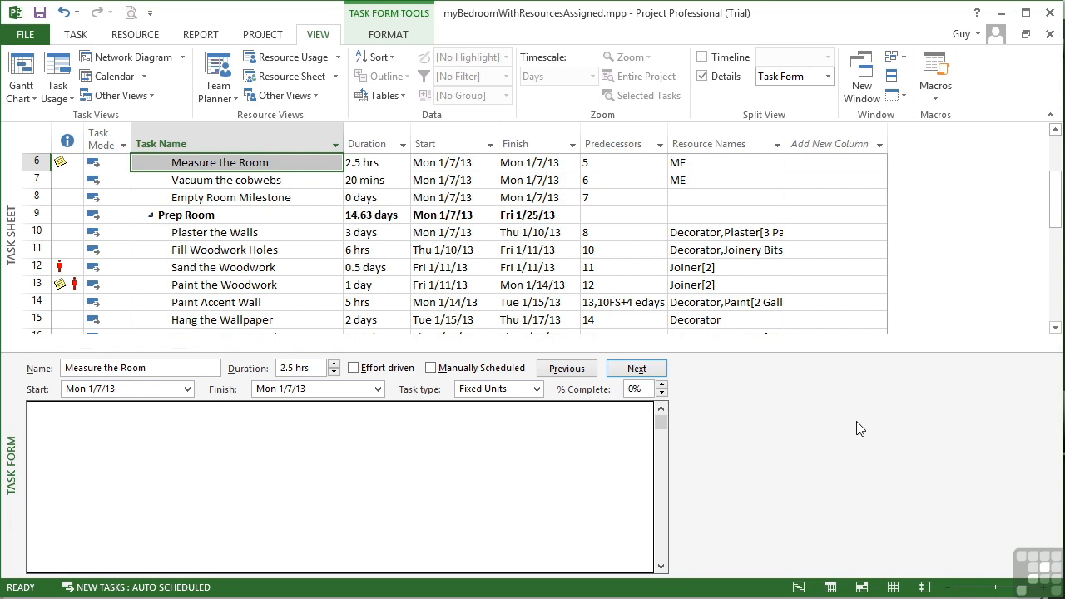
pyautogui.rightClick(859, 424)
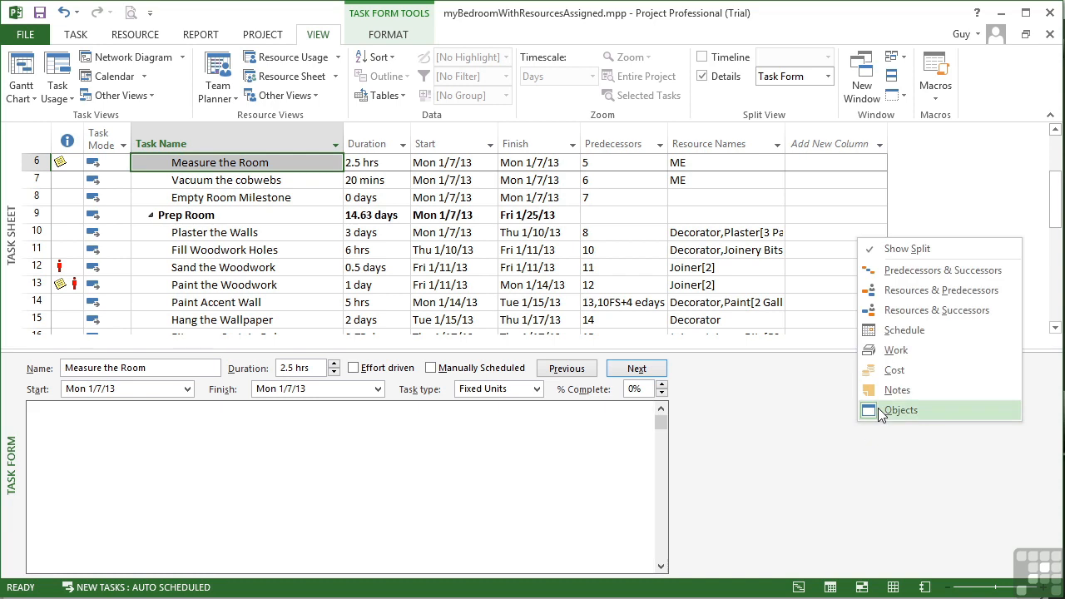
pyautogui.click(912, 370)
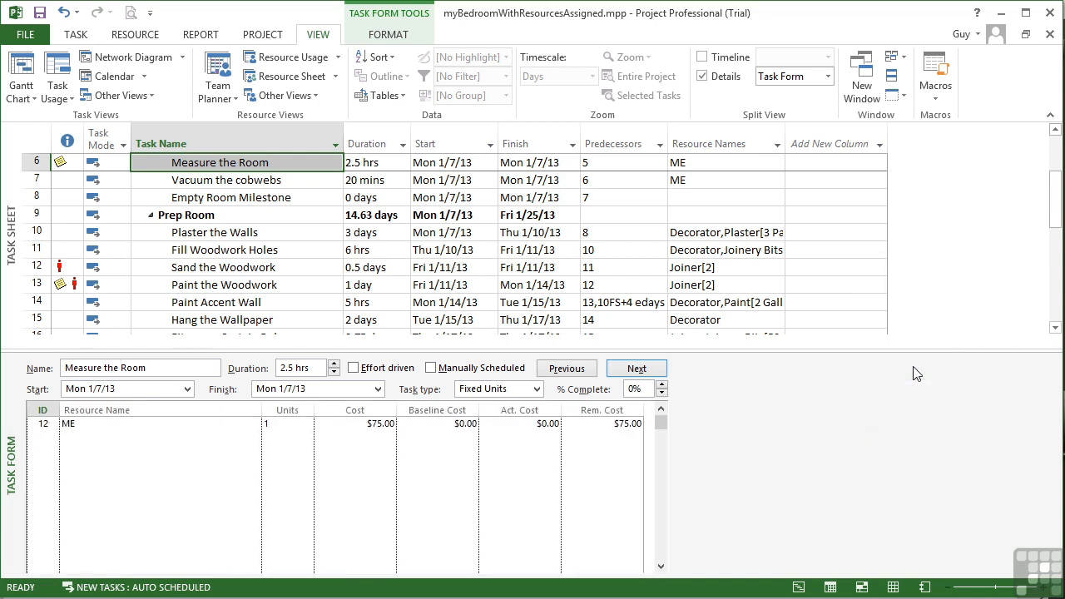
# Select Plaster the Walls and apply the Cost table to the task sheet
pyautogui.click(261, 233)
pyautogui.click(399, 96)
pyautogui.click(397, 131)
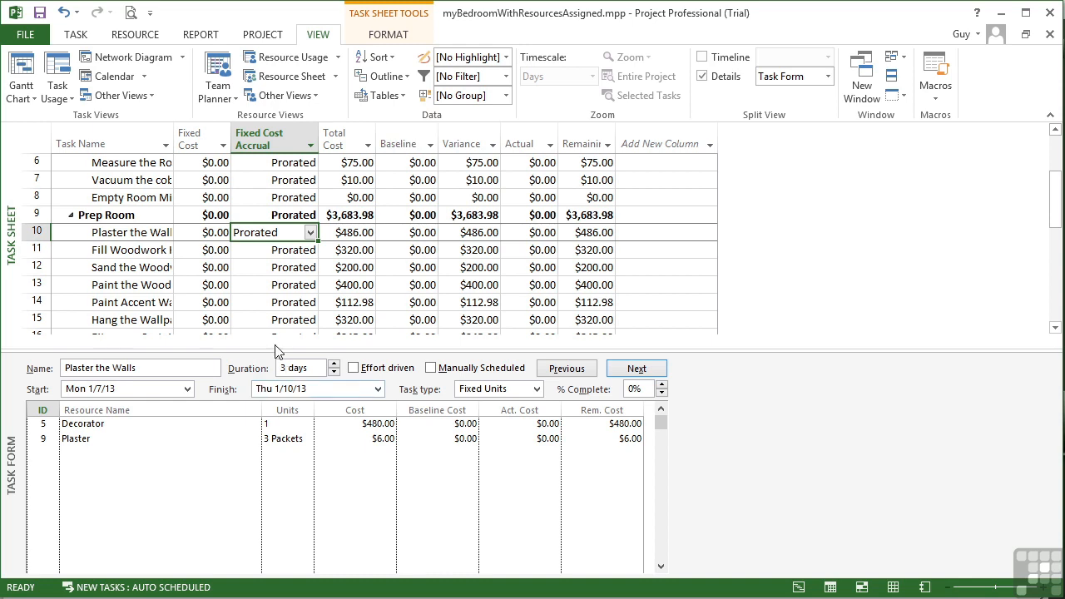
# Compare the total costs of Plaster the Walls, Paint the Woodwork and Paint Accent Wall with their resource cost breakdowns
pyautogui.click(357, 235)
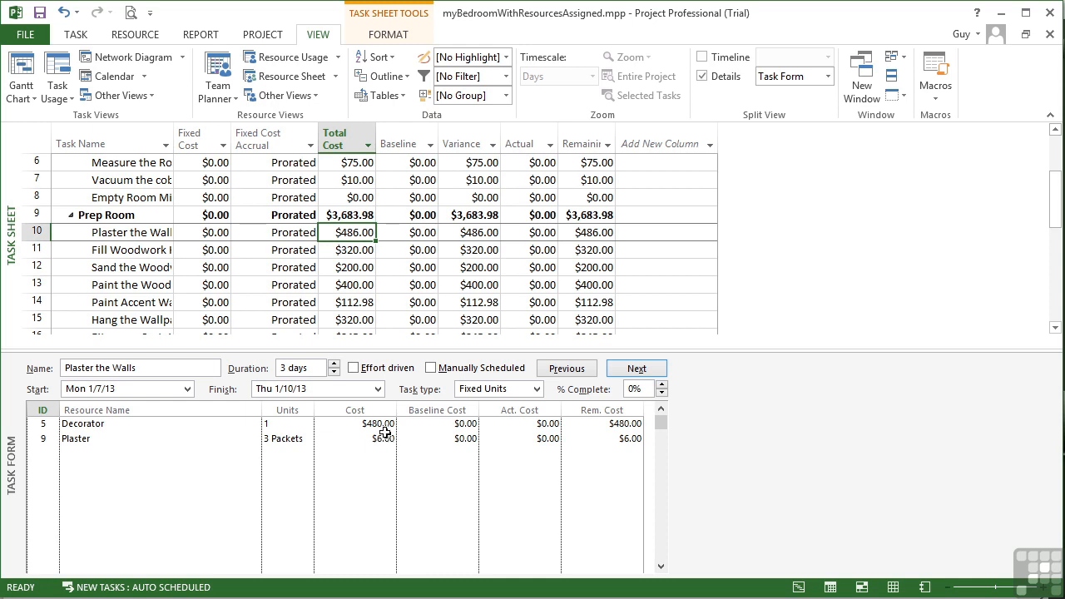
pyautogui.click(354, 285)
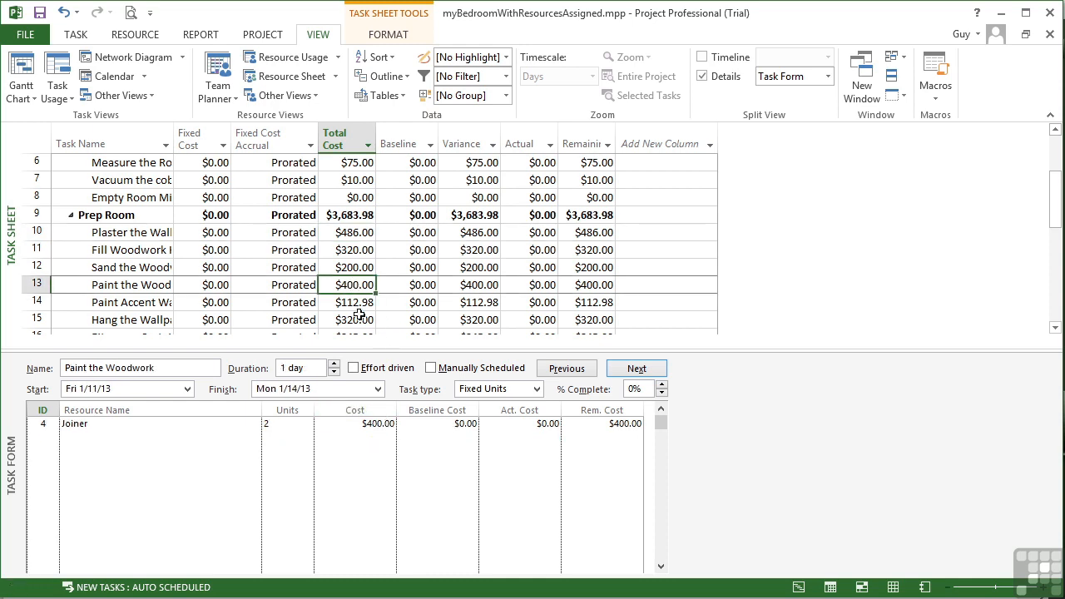
pyautogui.click(359, 302)
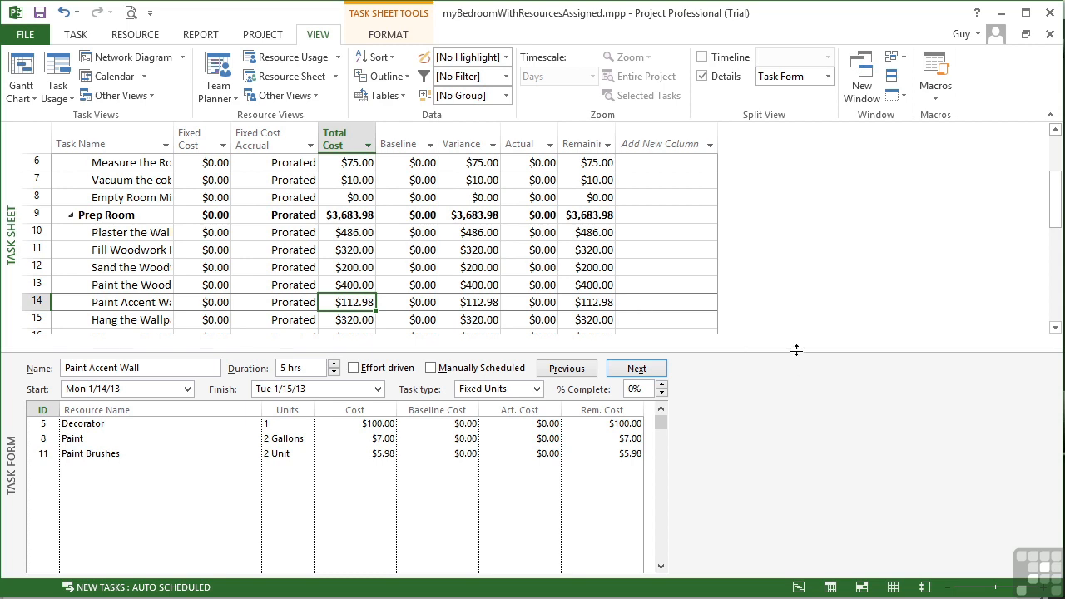
# Turn the details pane off and on again, and return the task sheet to the Entry table
pyautogui.click(703, 78)
pyautogui.click(702, 77)
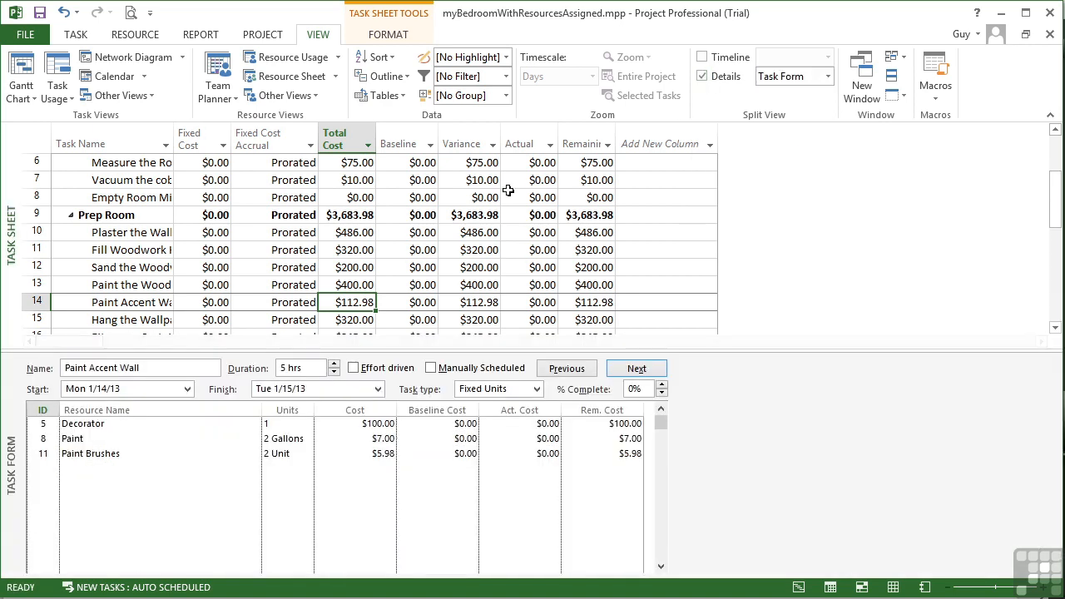
pyautogui.click(420, 215)
pyautogui.click(402, 100)
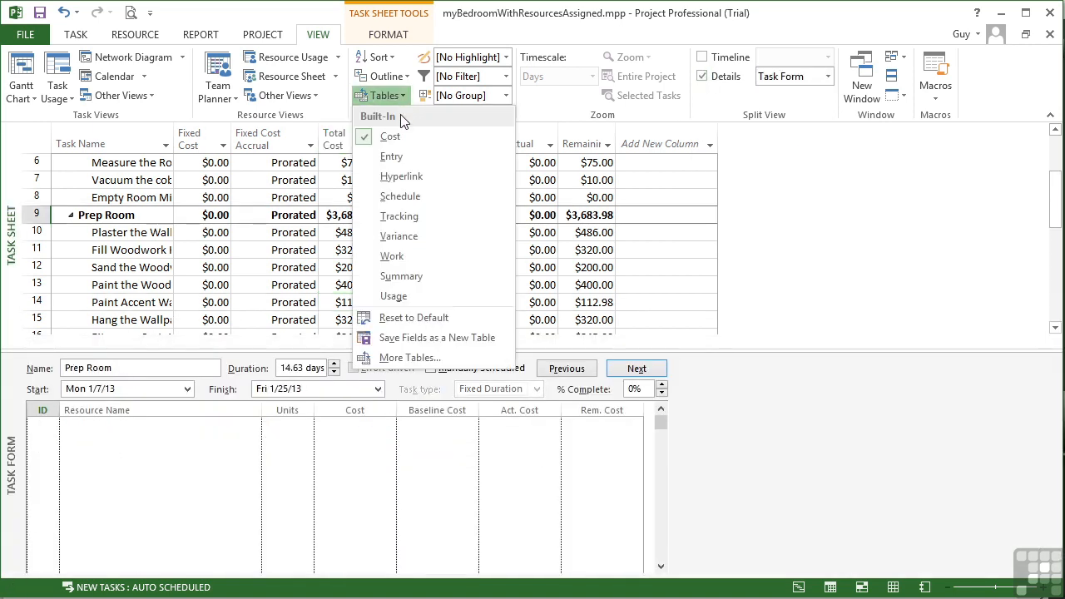
pyautogui.click(398, 158)
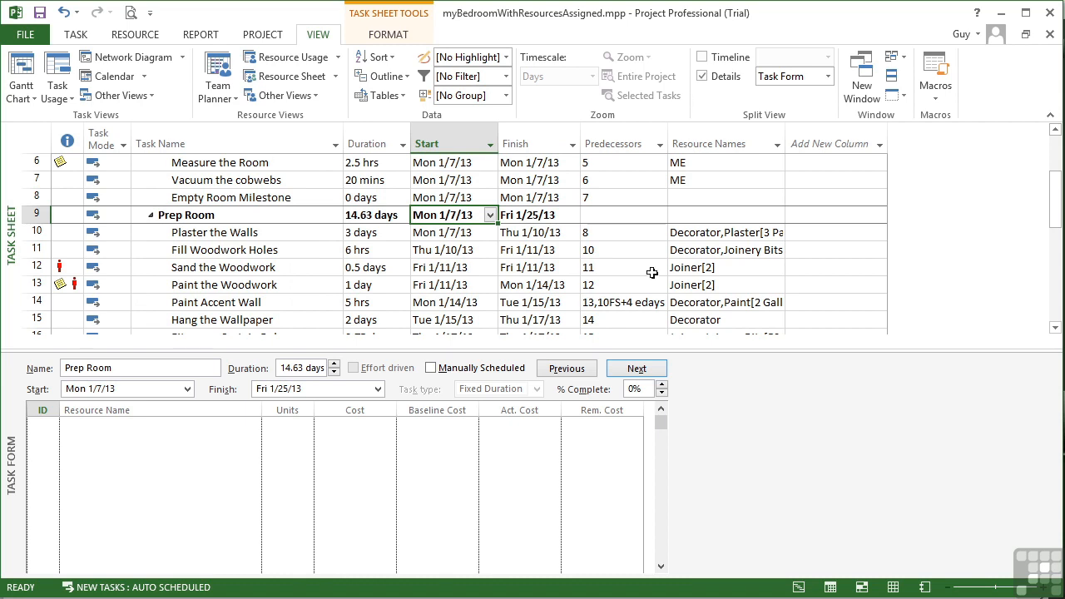
# Switch the details pane to the Resource Form and view the resource assignments for Paint Accent Wall
pyautogui.rightClick(825, 429)
pyautogui.click(806, 409)
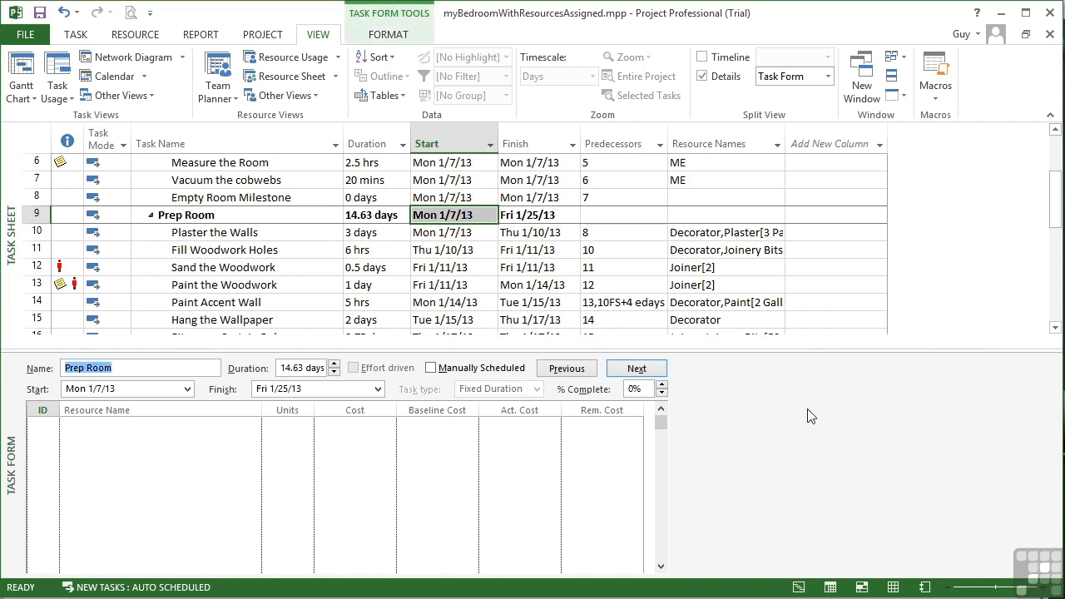
pyautogui.click(828, 77)
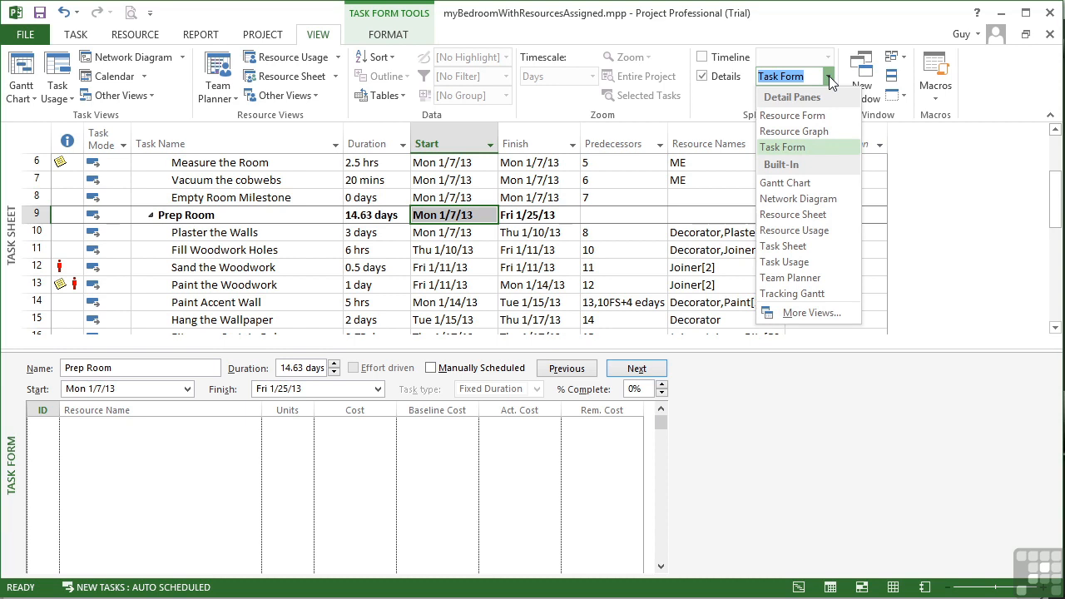
pyautogui.click(790, 116)
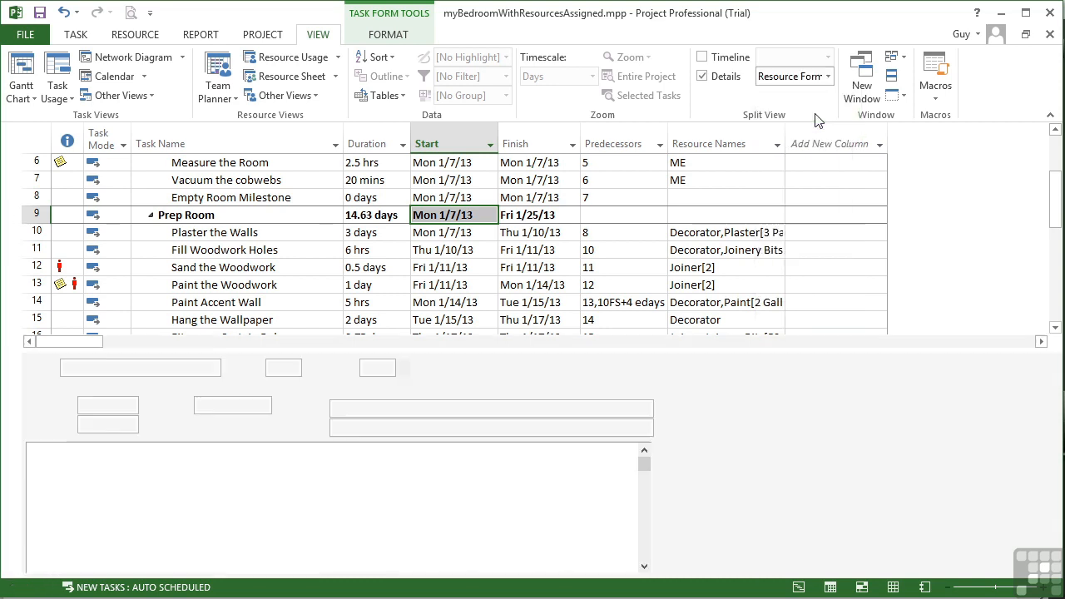
pyautogui.click(253, 253)
pyautogui.click(266, 299)
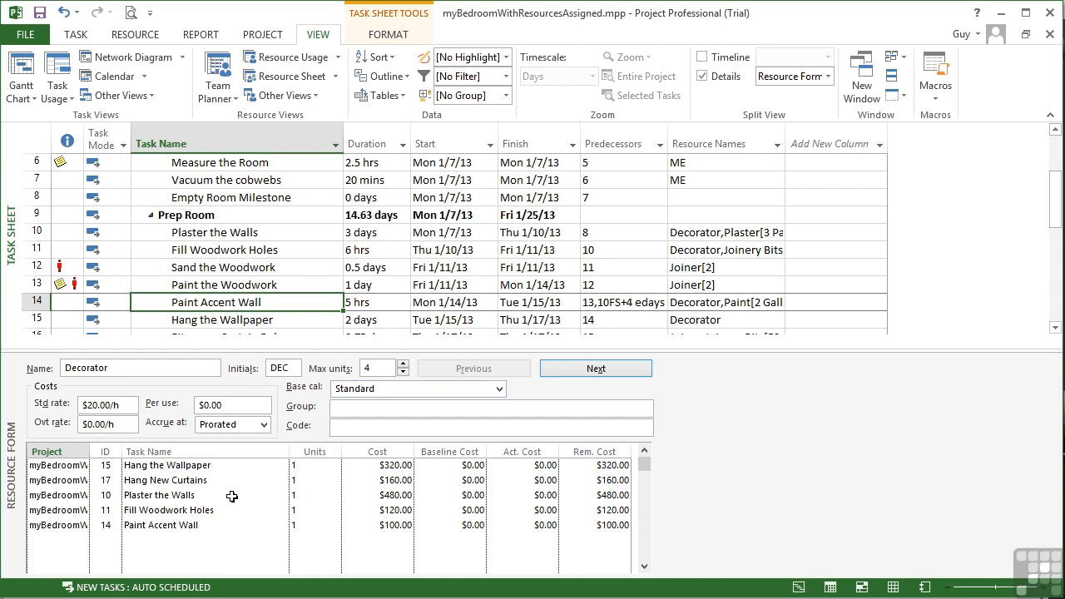
# View Paint Accent Wall as a Network Diagram in the details pane, and tasks 12 to 14 as a Gantt Chart
pyautogui.click(827, 76)
pyautogui.click(817, 198)
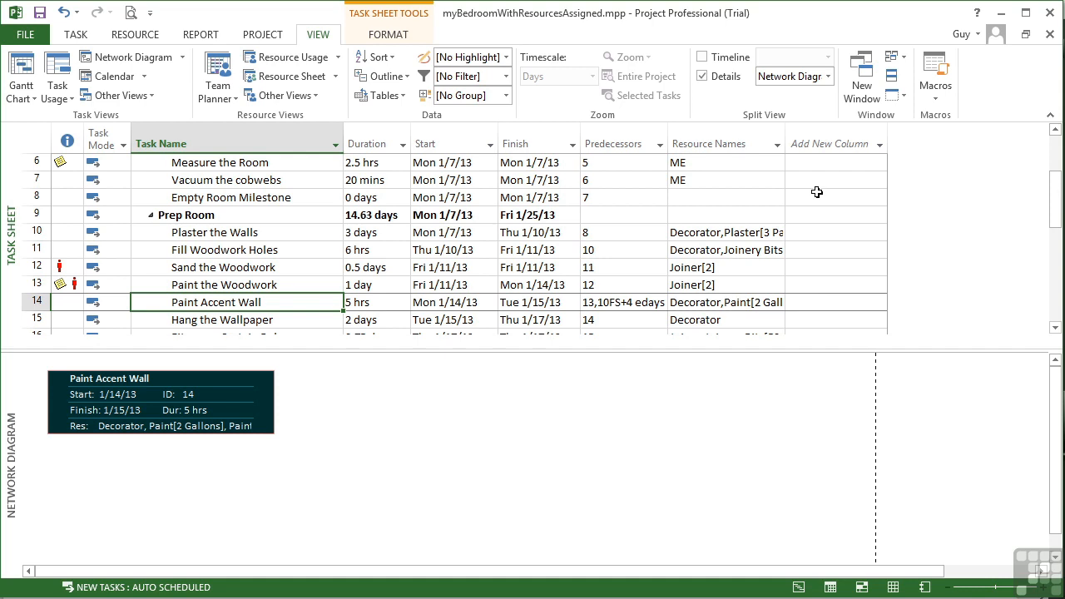
pyautogui.click(827, 76)
pyautogui.click(804, 182)
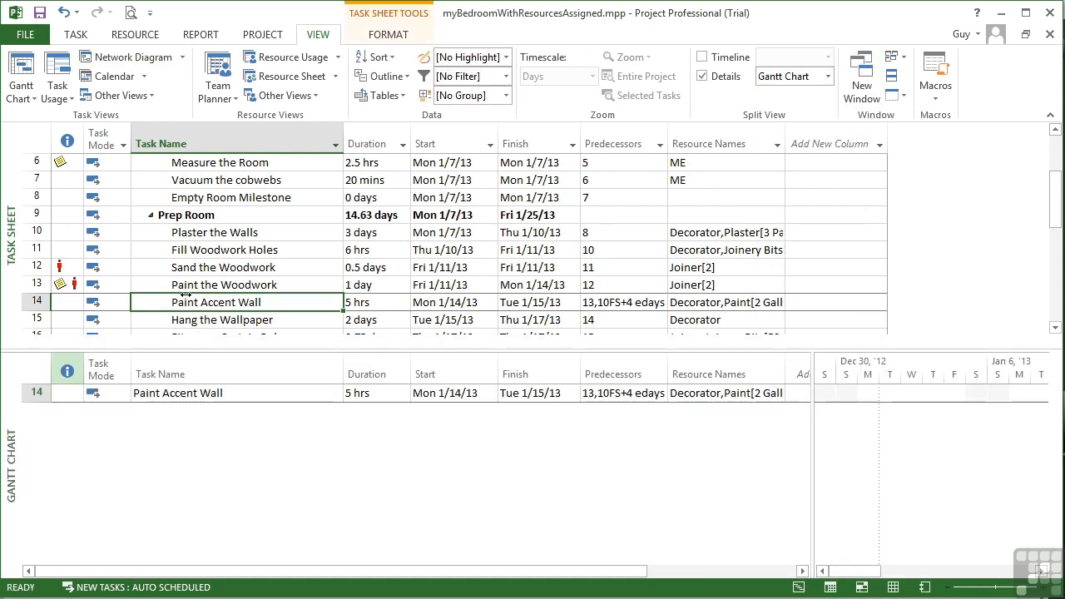
pyautogui.click(177, 268)
pyautogui.moveTo(37, 266); pyautogui.dragTo(43, 302)
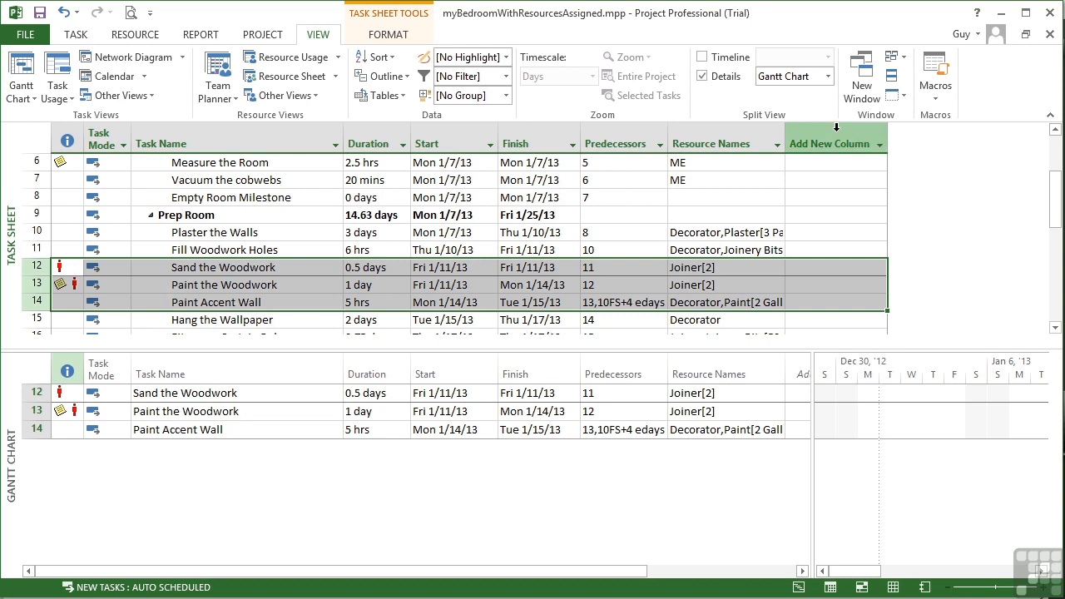
# Set the details pane back to Task Form, and hide and reopen the split view
pyautogui.click(829, 75)
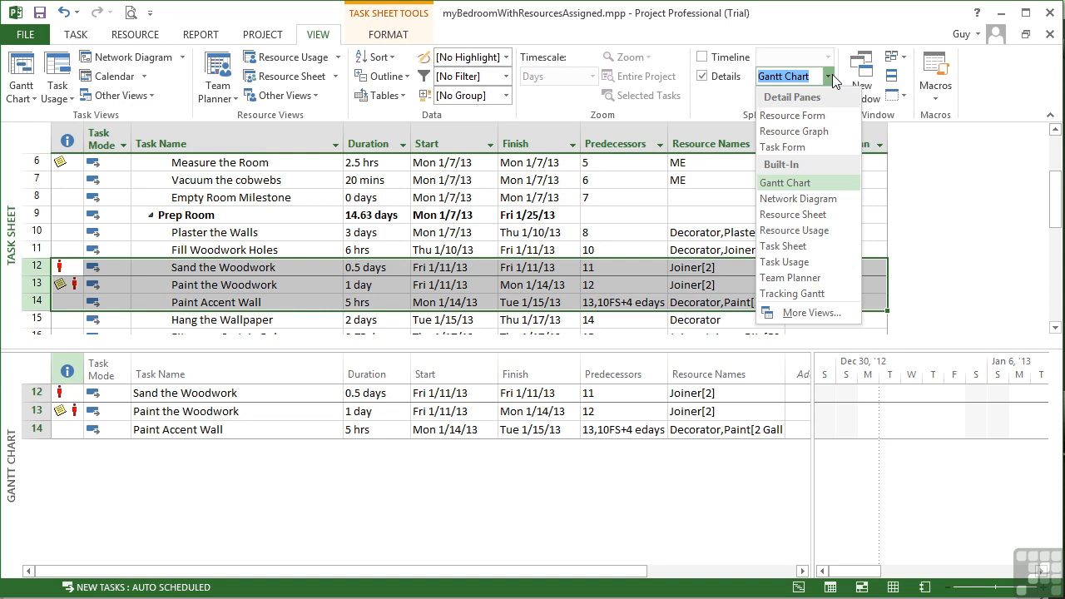
pyautogui.click(782, 147)
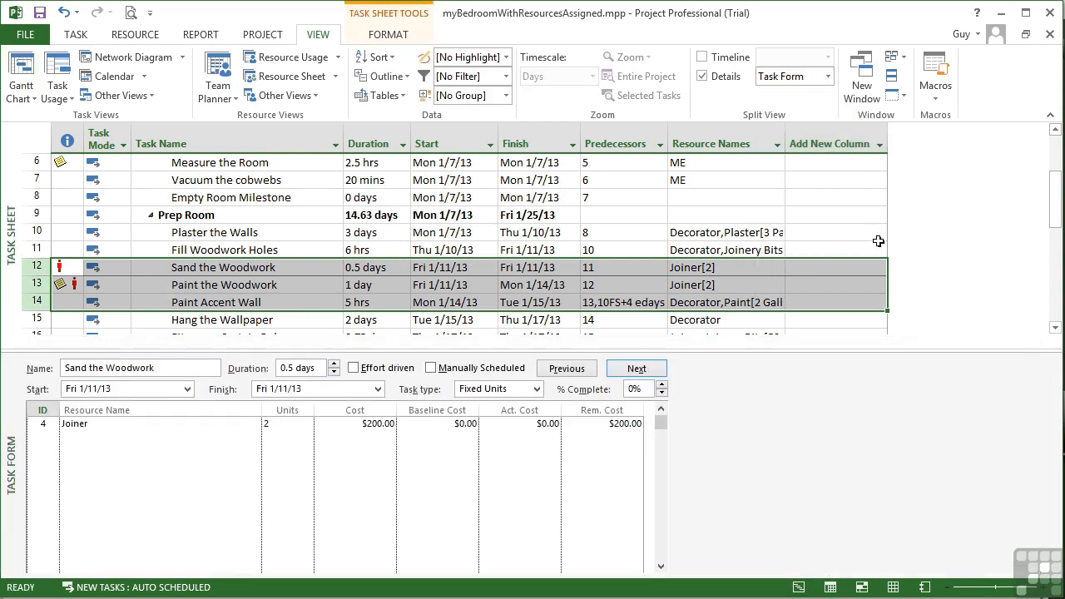
pyautogui.rightClick(795, 416)
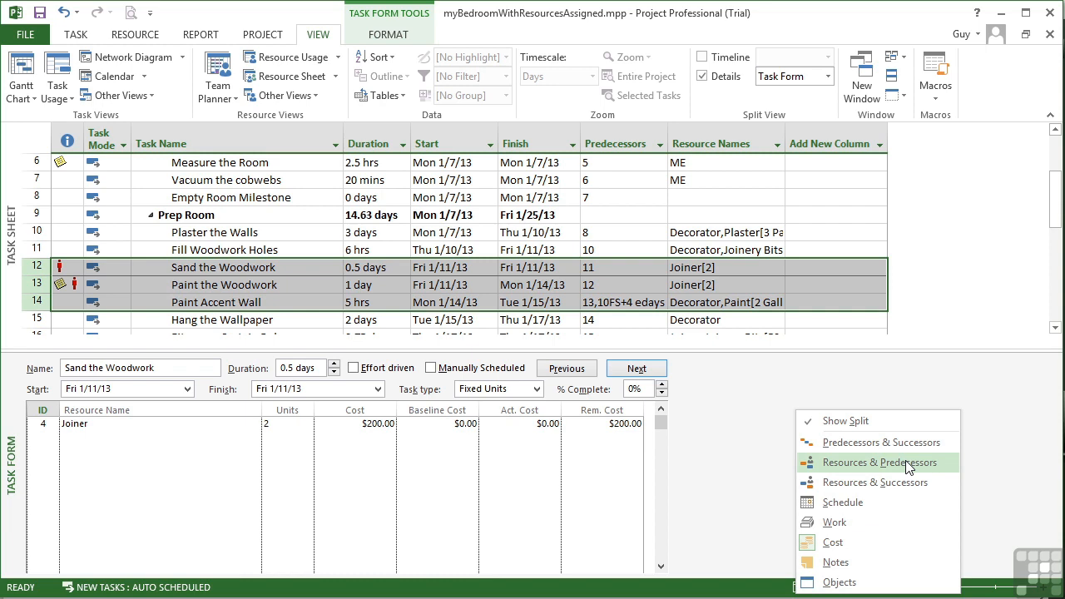
pyautogui.click(871, 429)
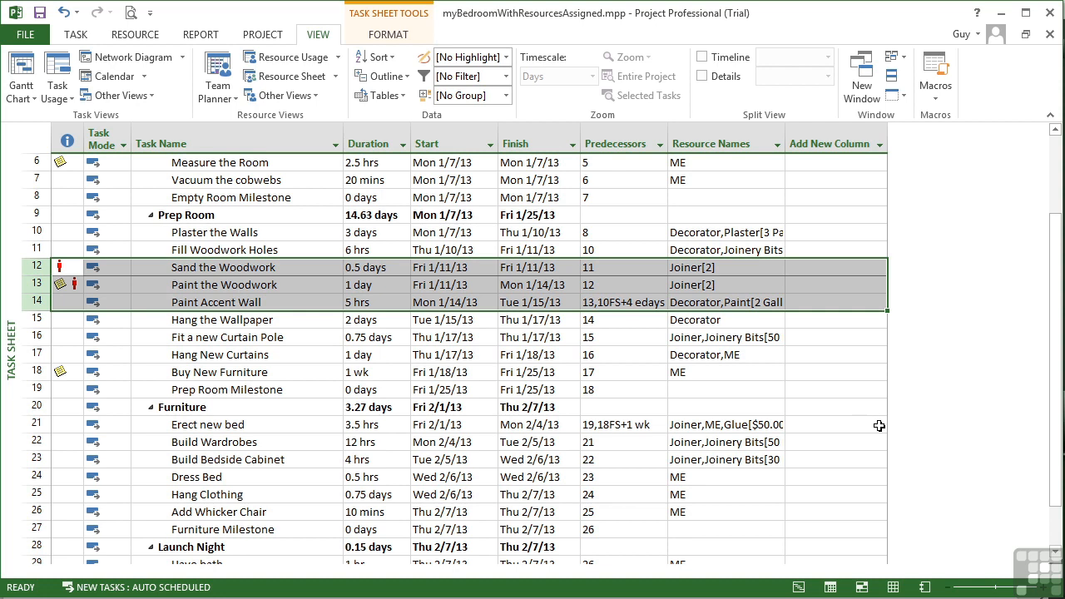
pyautogui.doubleClick(1053, 560)
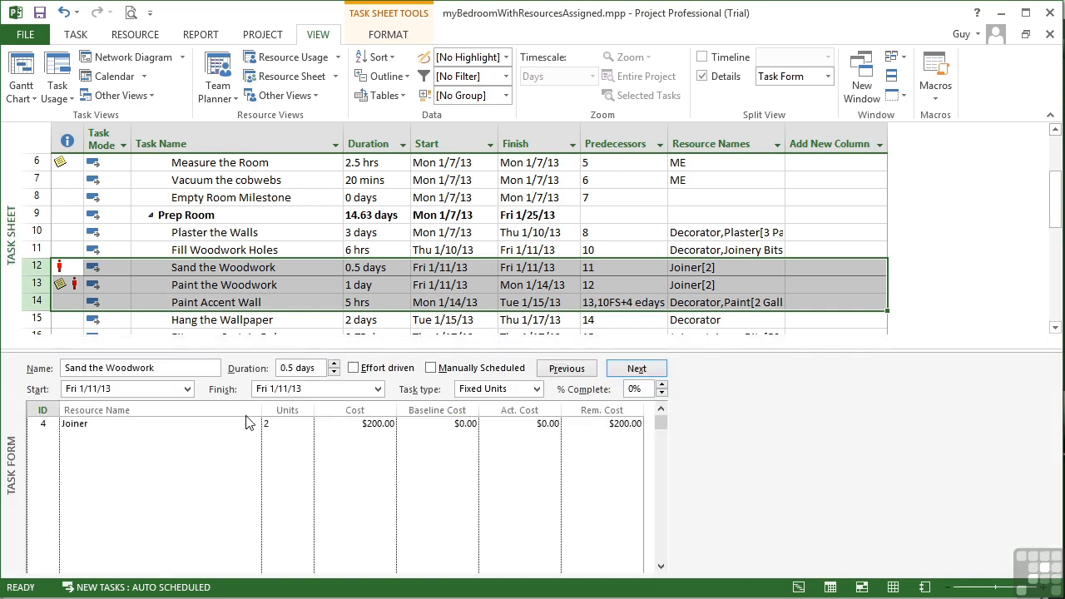
# Select the Decorator resource of Plaster the Walls, try the Gantt Chart in the lower pane and restore the Task Form there
pyautogui.click(263, 234)
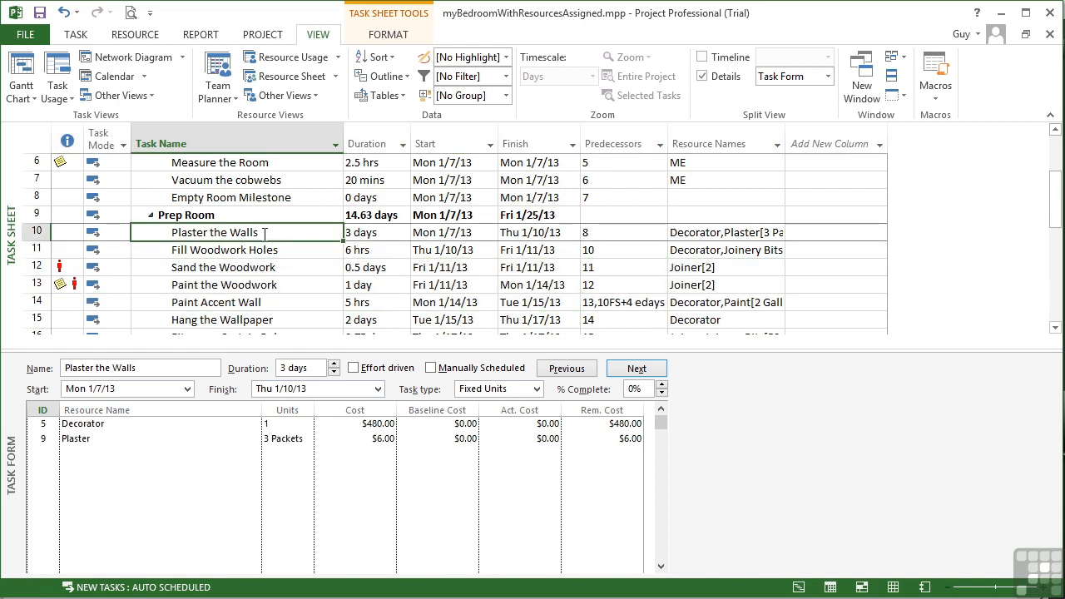
pyautogui.click(177, 424)
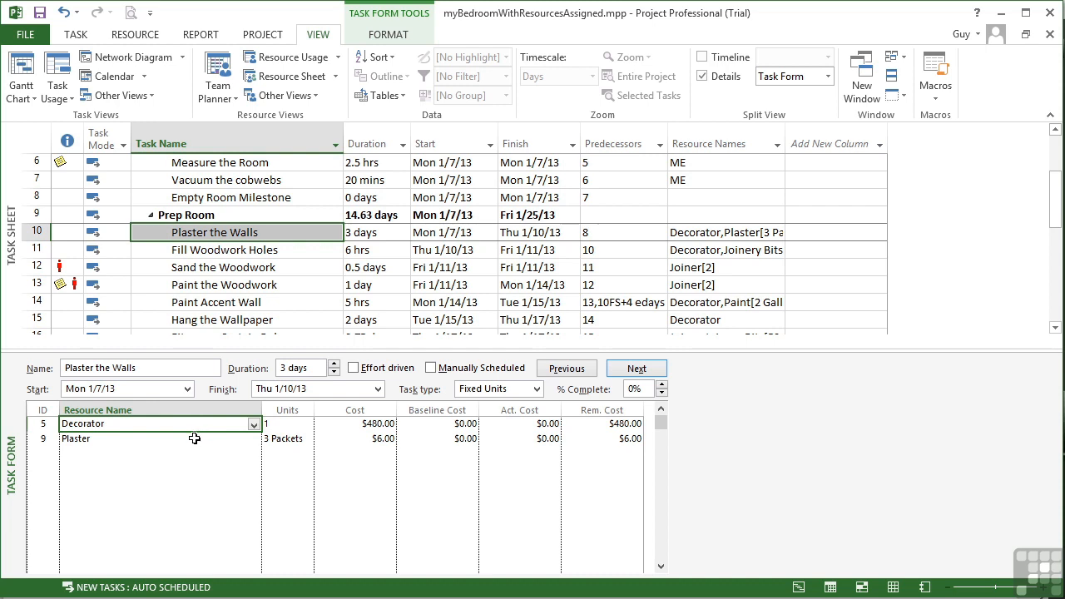
pyautogui.click(27, 74)
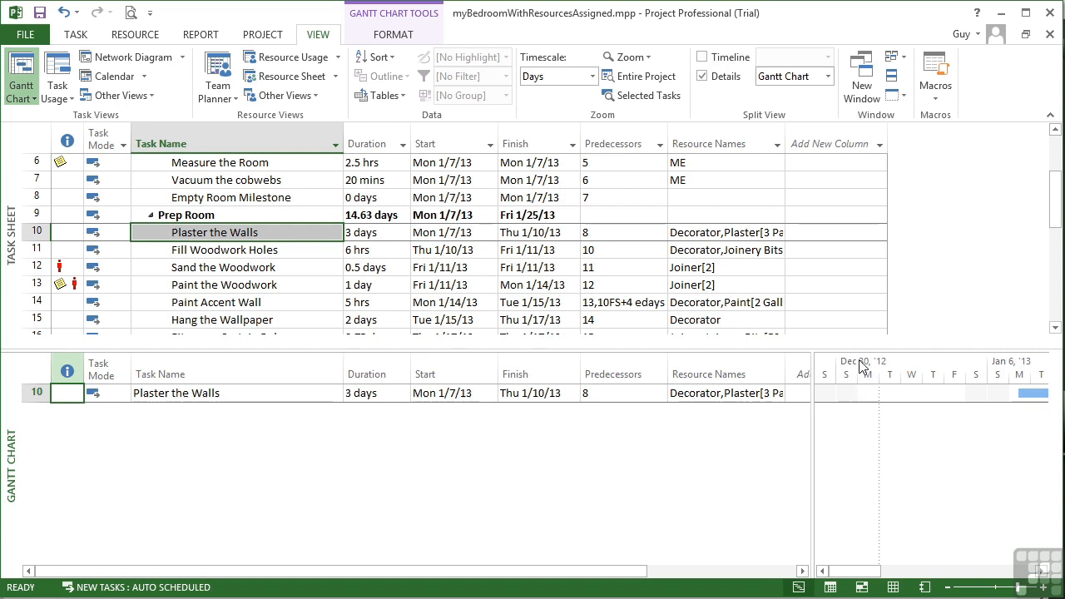
pyautogui.click(828, 77)
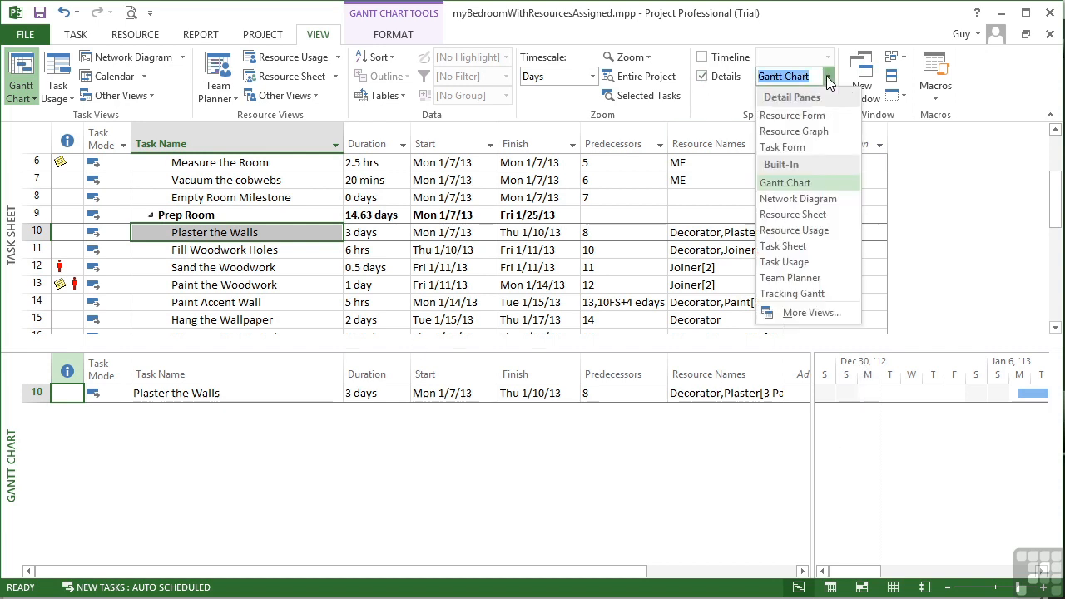
pyautogui.click(806, 143)
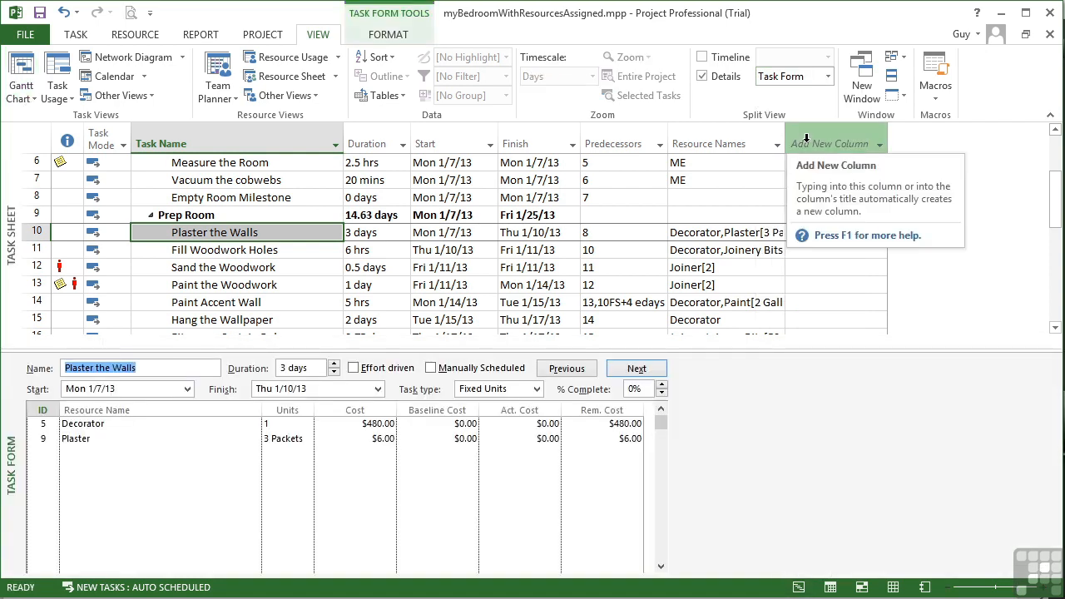
# Remove the split from the task sheet and open the Resource Sheet split with the Resource Form
pyautogui.doubleClick(918, 346)
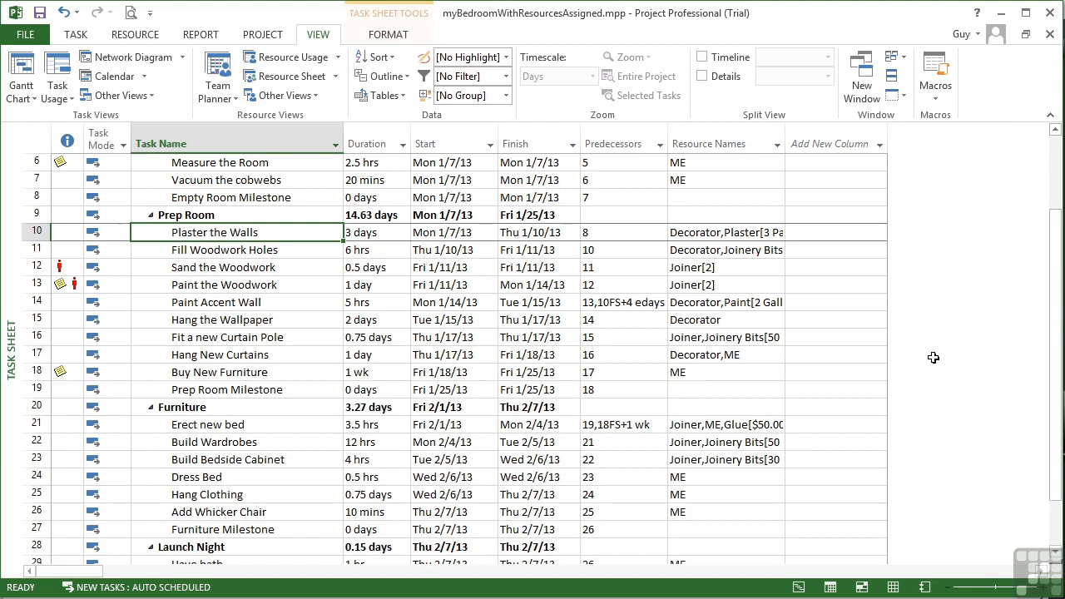
pyautogui.click(279, 77)
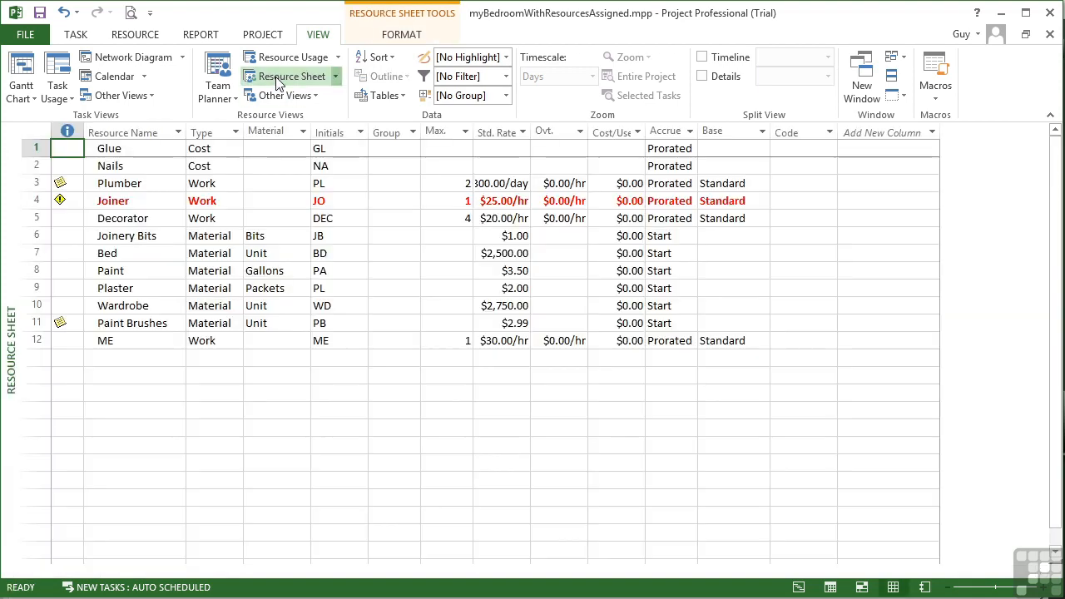
pyautogui.doubleClick(1055, 562)
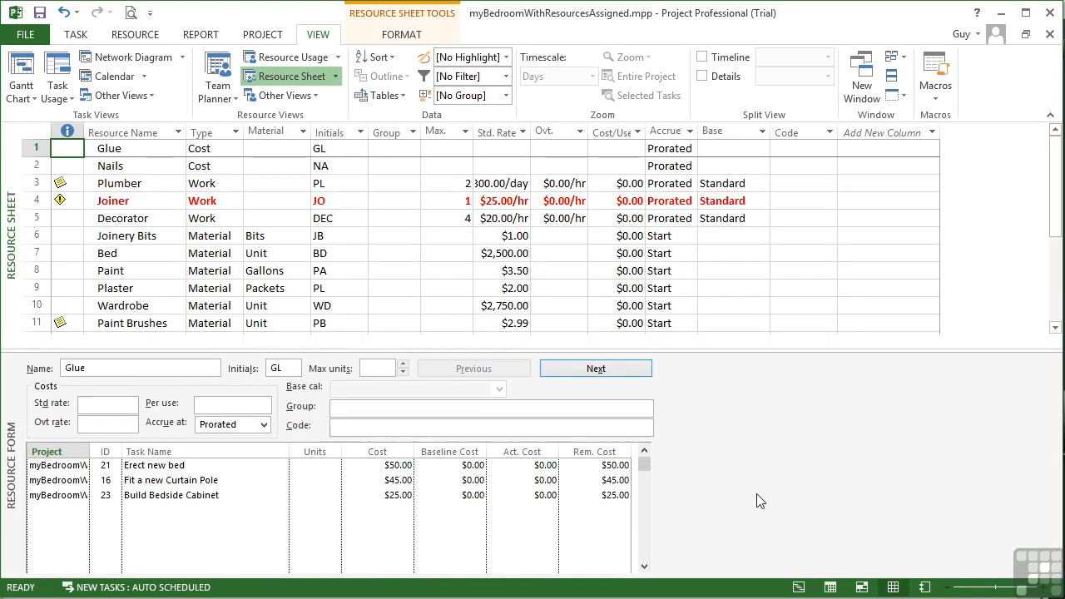
# Examine the Resource Form's rates and task assignments for Decorator, Joiner, Plumber, Paint and Glue
pyautogui.click(130, 219)
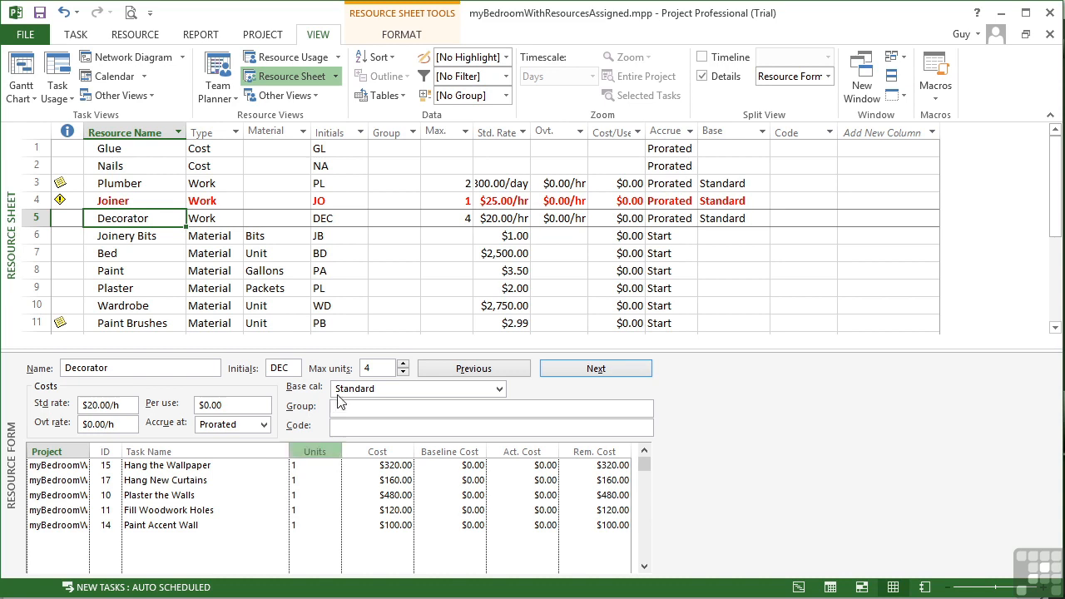
pyautogui.click(159, 200)
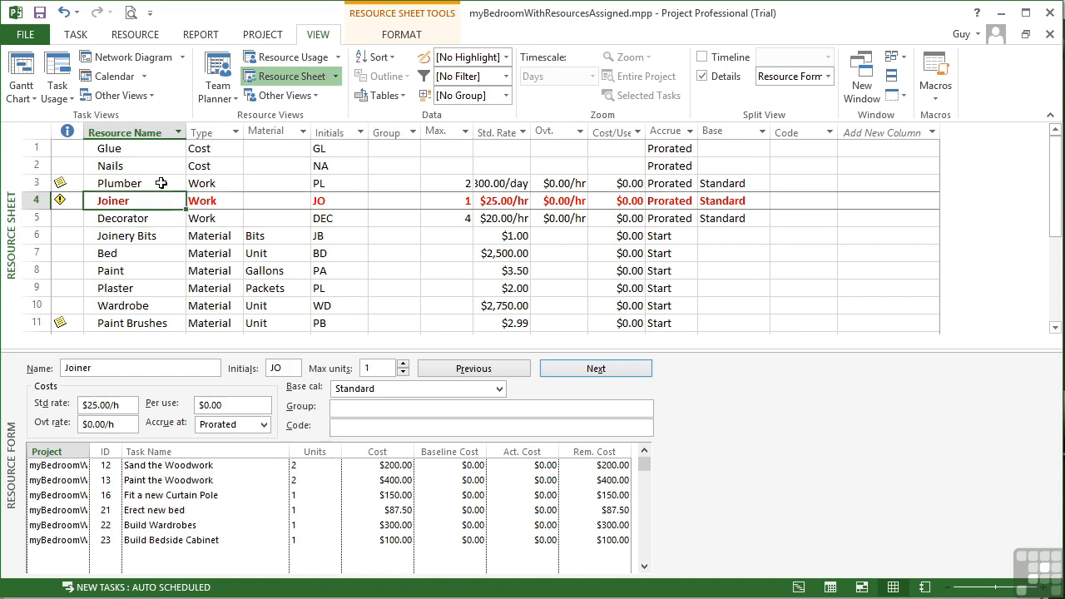
pyautogui.click(161, 183)
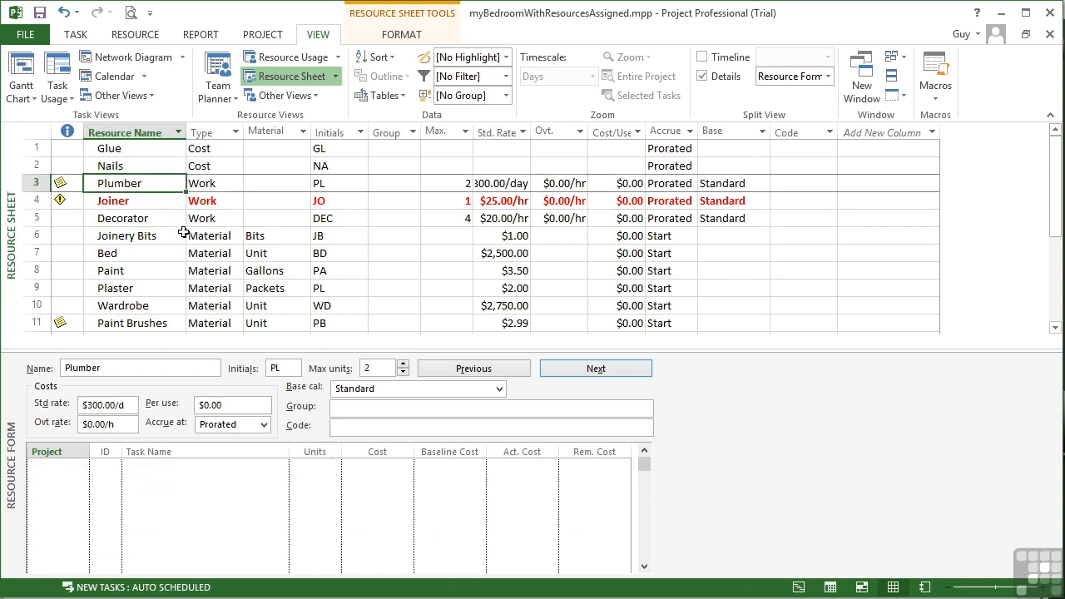
pyautogui.click(158, 272)
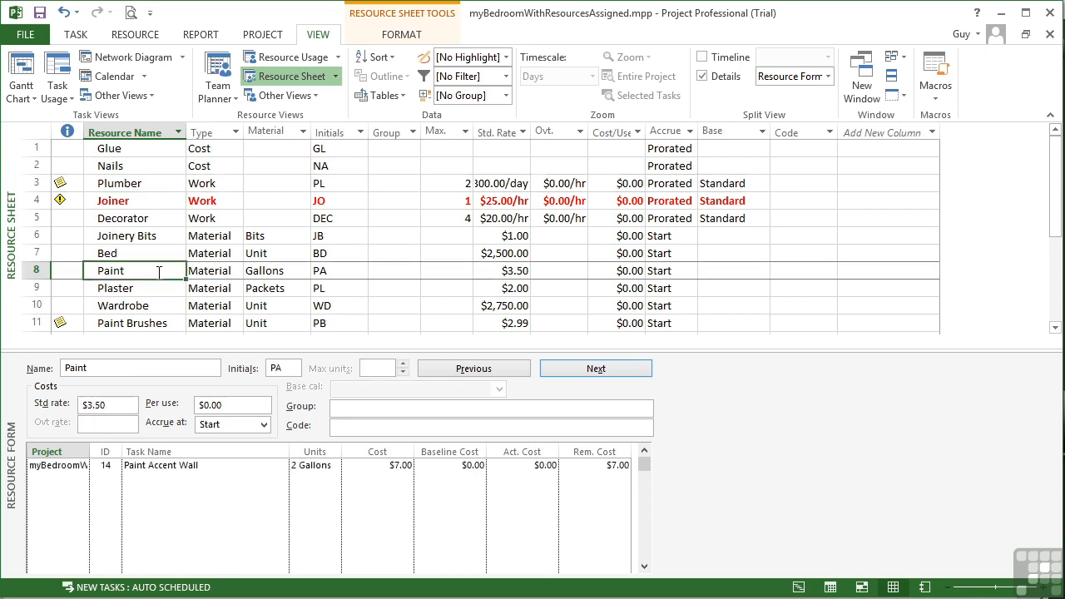
pyautogui.click(133, 150)
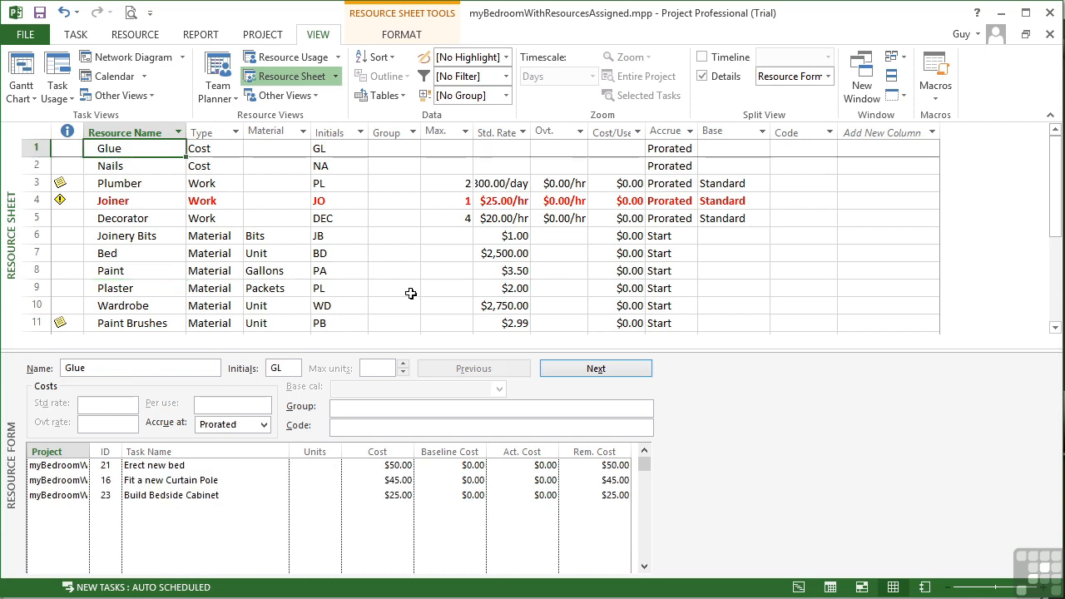
# Remove the split from the Resource Sheet and switch to the full Gantt Chart view
pyautogui.doubleClick(840, 350)
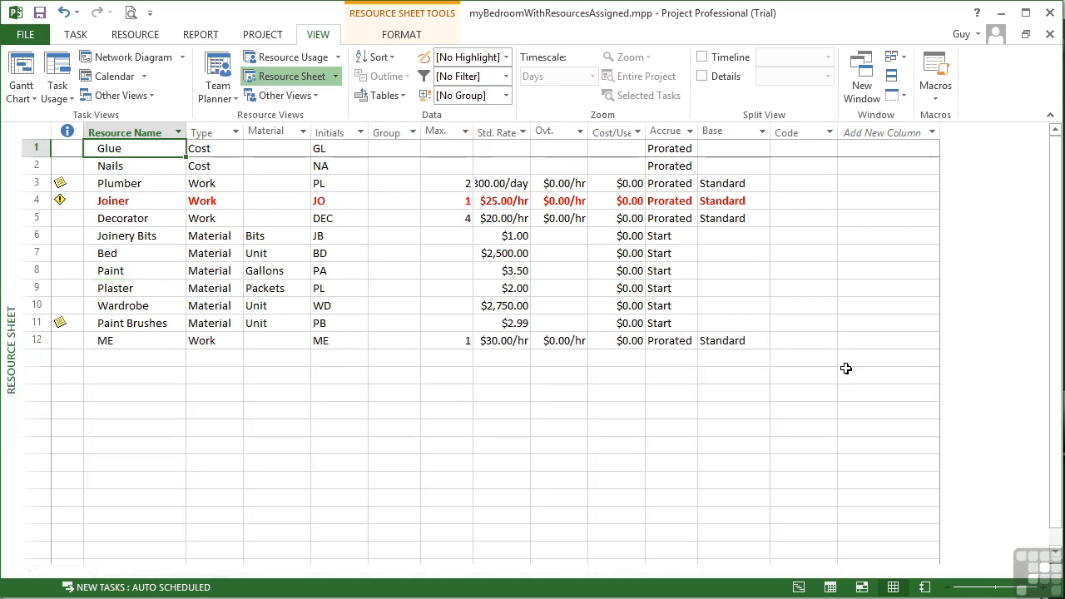
pyautogui.click(23, 63)
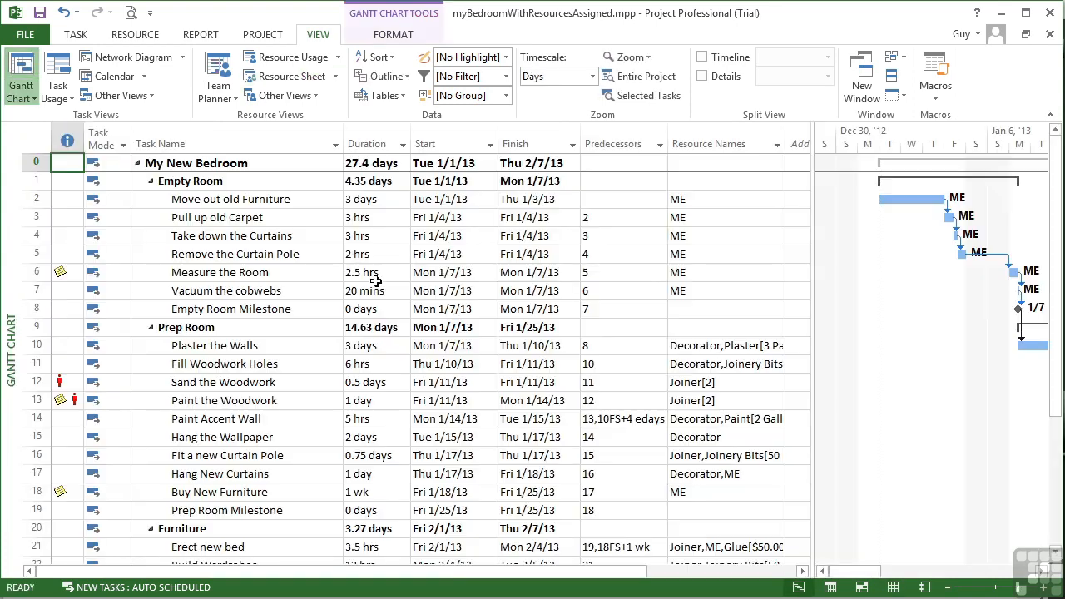